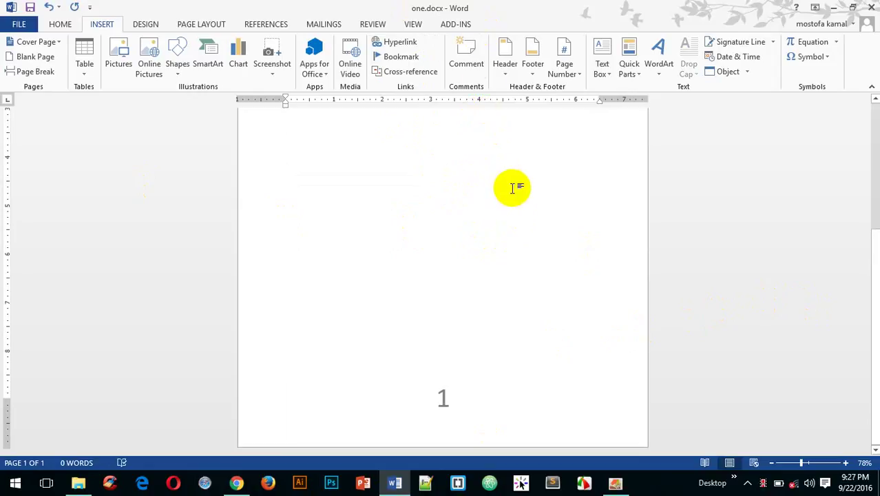
Insert the FireShot screen capture from the Pictures FireShot folder at the start of the page.
scroll(512, 189, "up", 5)
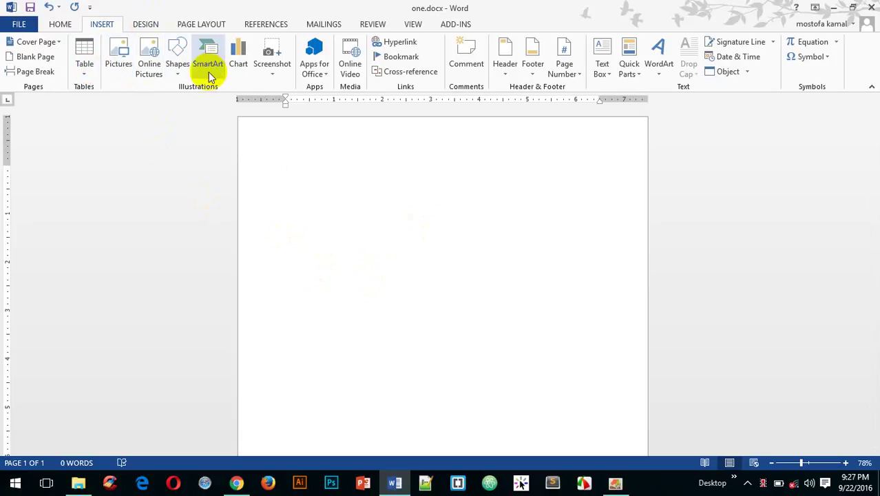
left_click(119, 61)
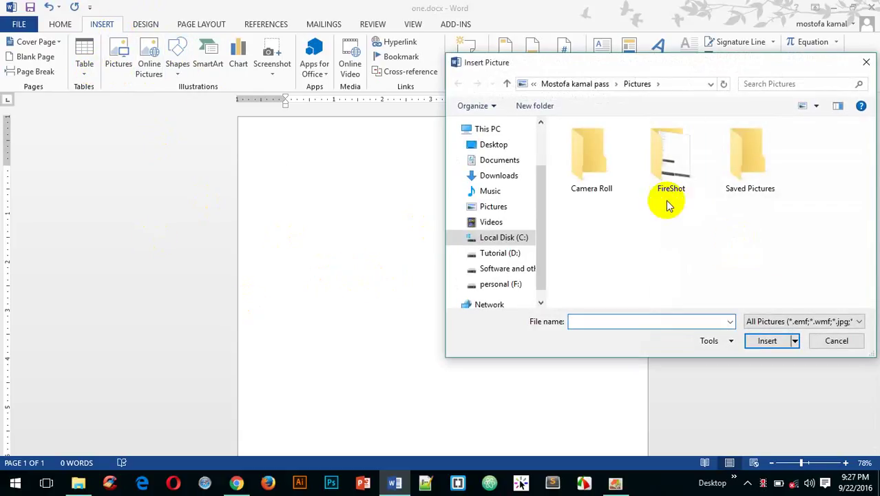
left_click(681, 173)
double_click(691, 172)
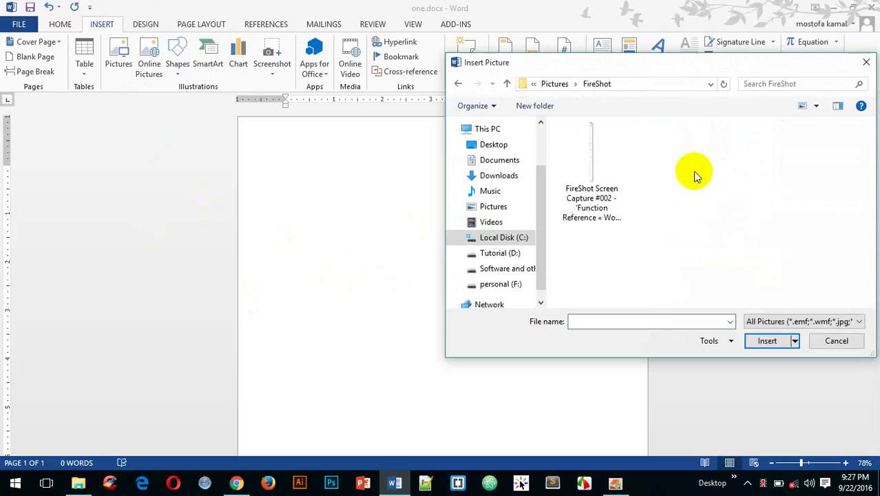
double_click(596, 189)
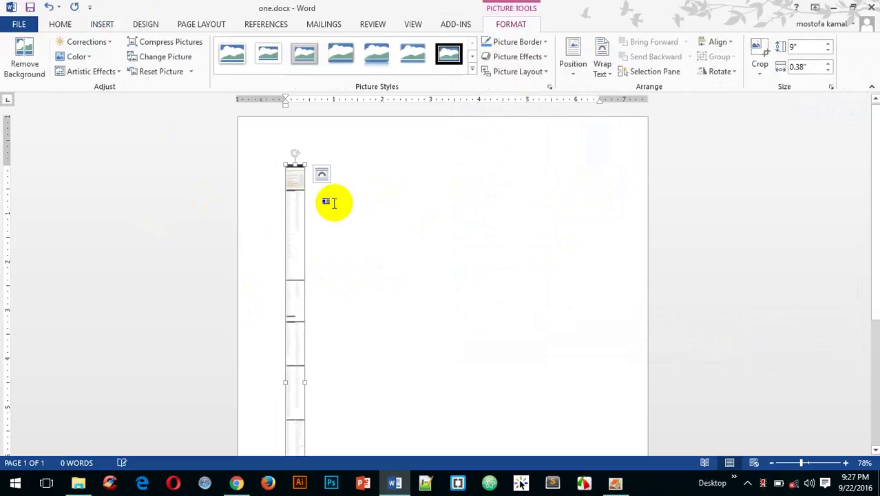
Stretch the inserted screen capture horizontally to about 2.59" wide and review it on the page.
left_click_drag(304, 382, 416, 254)
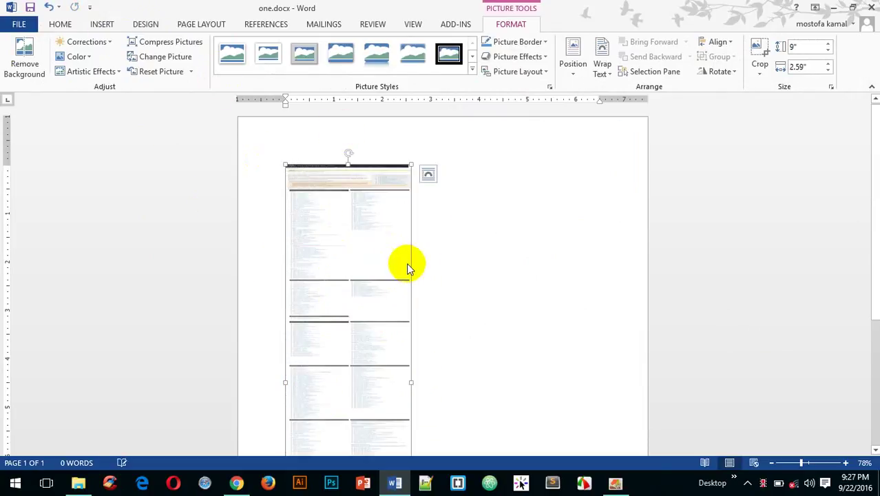
left_click(451, 270)
scroll(428, 263, "down", 4)
scroll(345, 242, "up", 2)
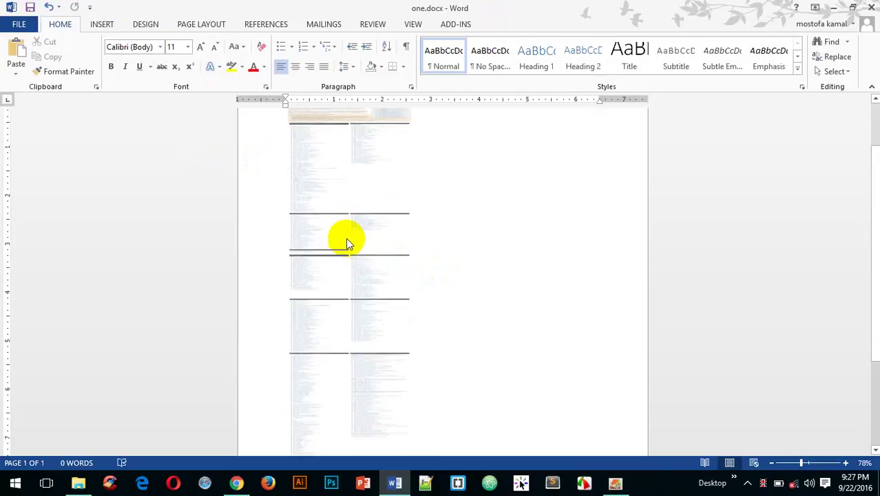
scroll(344, 237, "up", 2)
Attach a comment reading "This is new comment" to the picture.
left_click(101, 24)
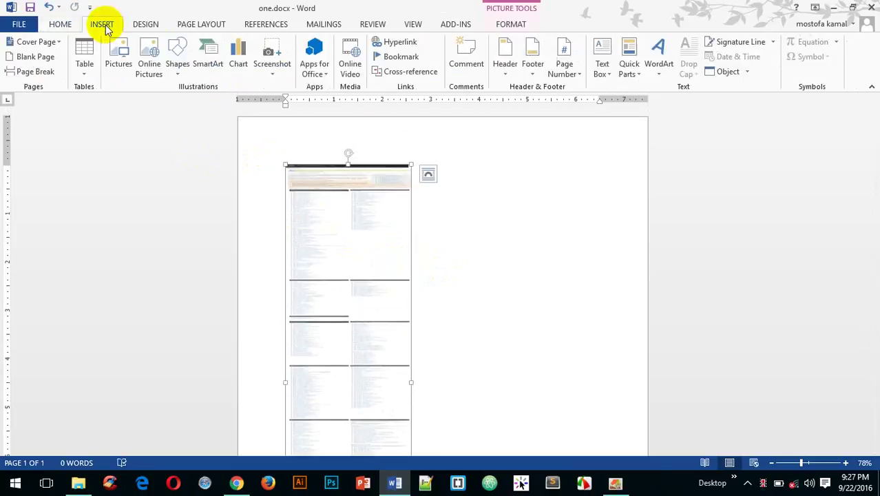
left_click(466, 60)
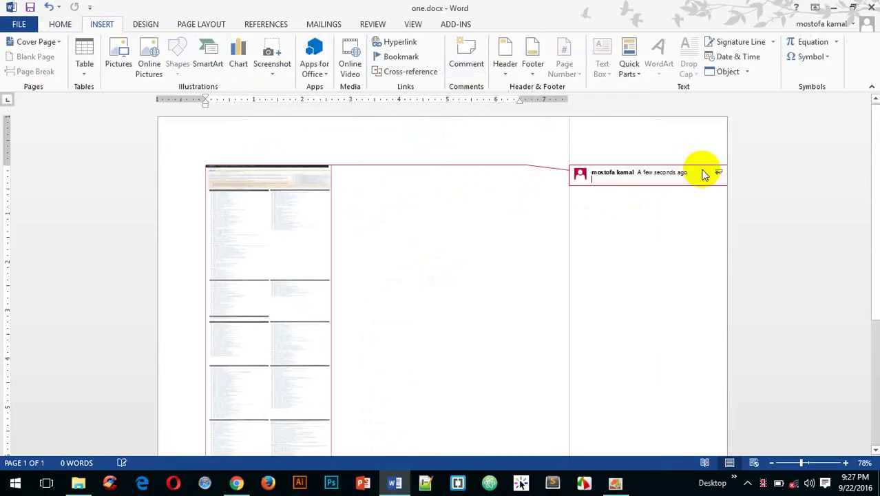
left_click(691, 177)
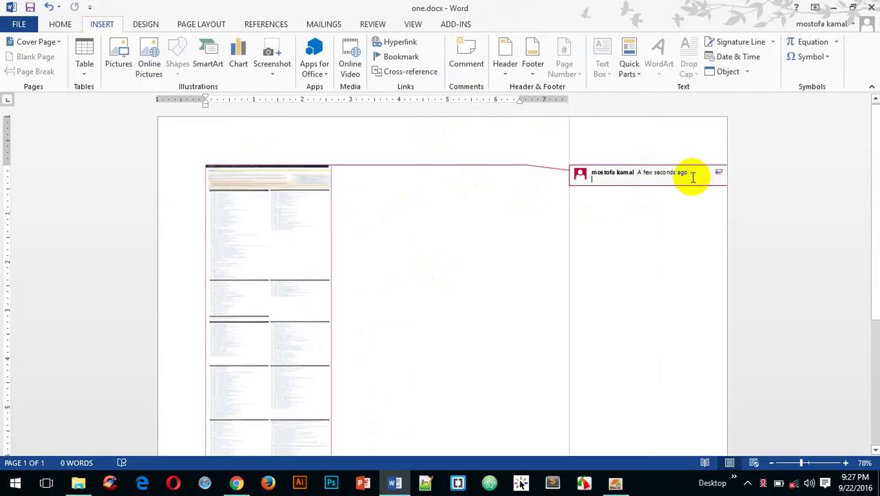
type("This is new")
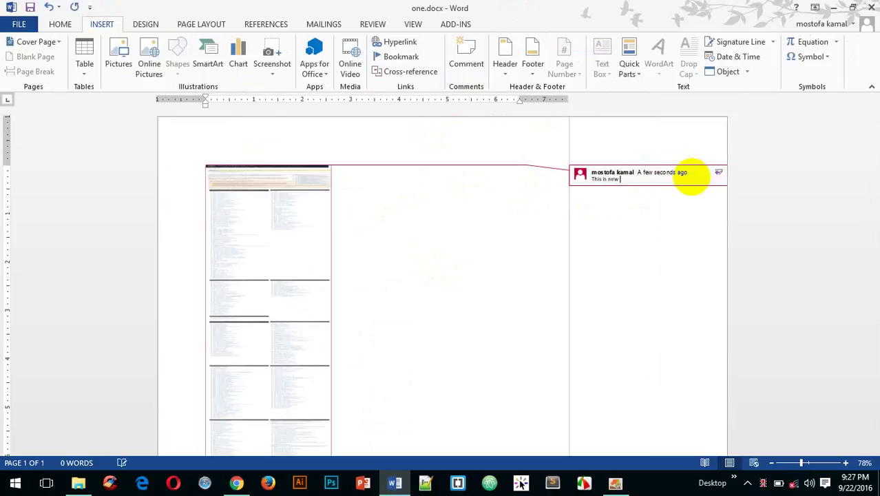
type(" comment")
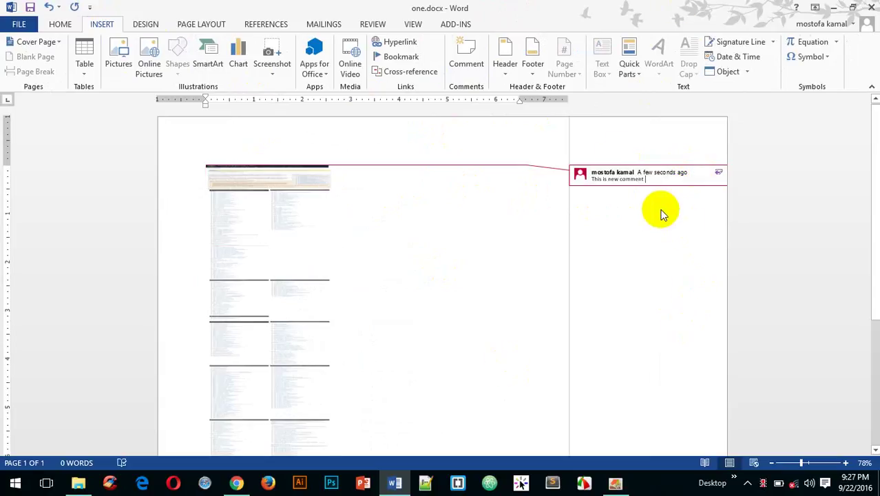
Inspect how the comment links to the picture, view the comment author's contact card, and look over the page.
left_click(250, 190)
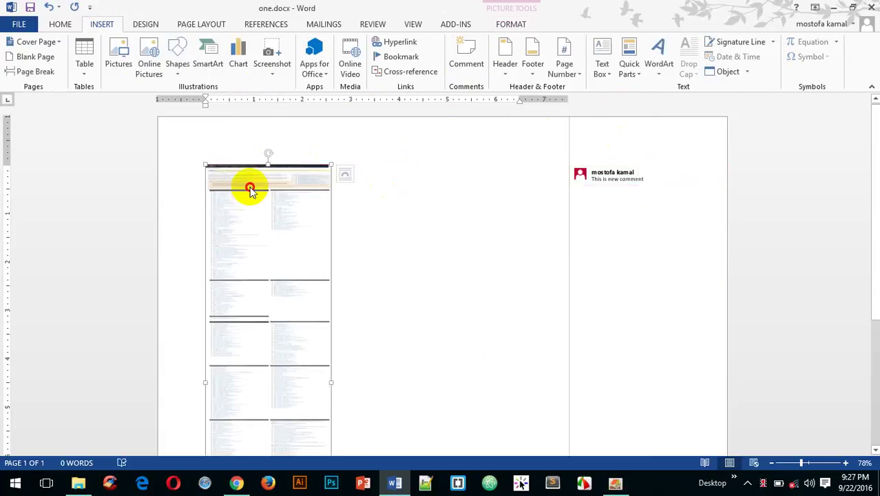
double_click(250, 188)
left_click(579, 177)
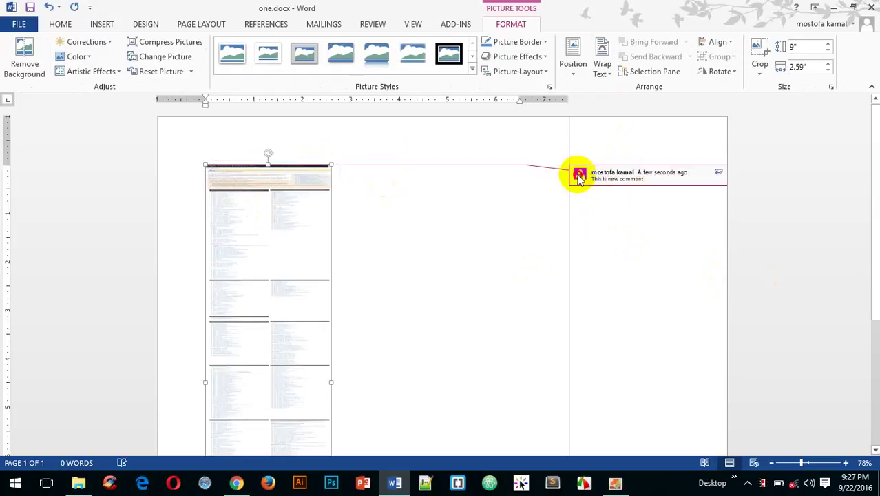
mouse_move(579, 177)
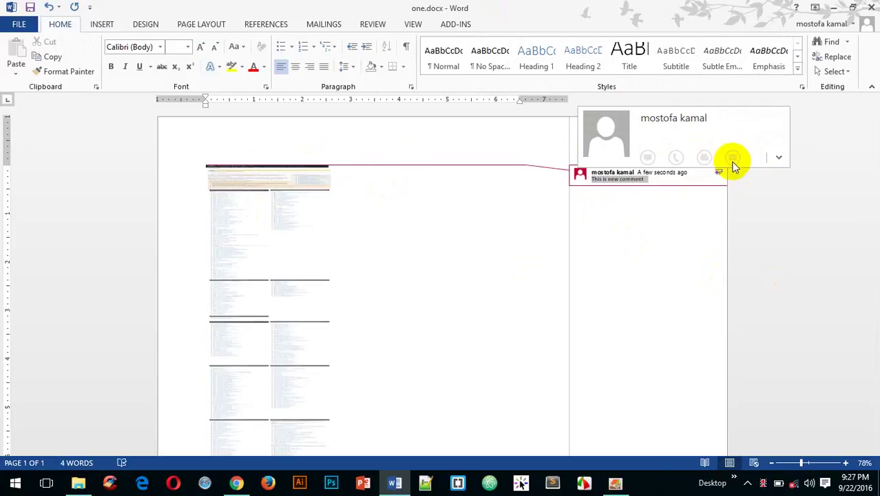
left_click(454, 258)
scroll(286, 242, "down", 3)
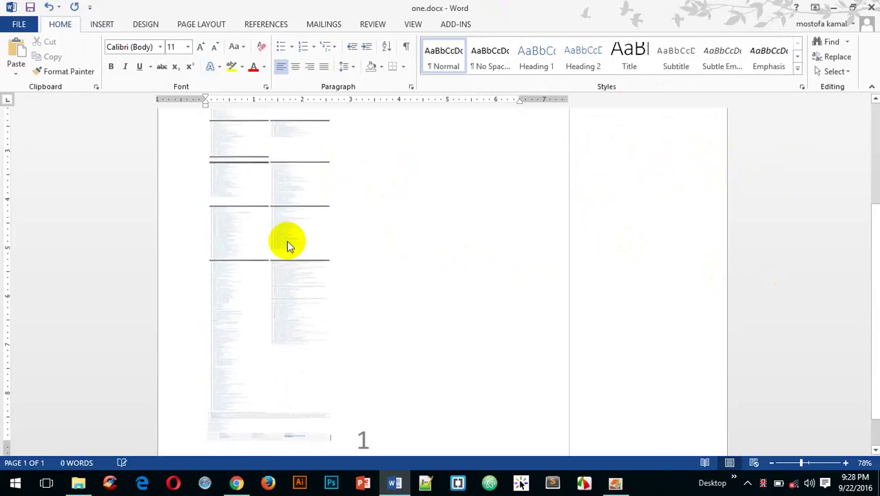
scroll(305, 402, "up", 5)
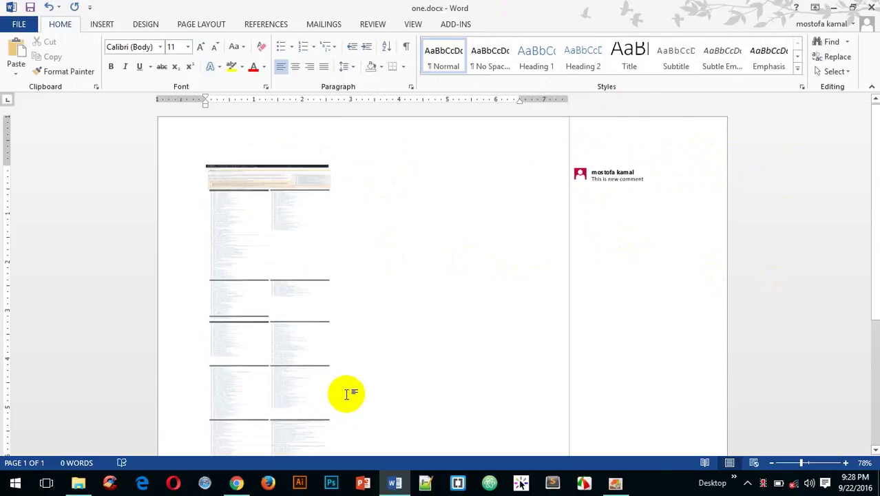
Delete the picture from the page and shorten the comment text to "This is new cent".
left_click(269, 261)
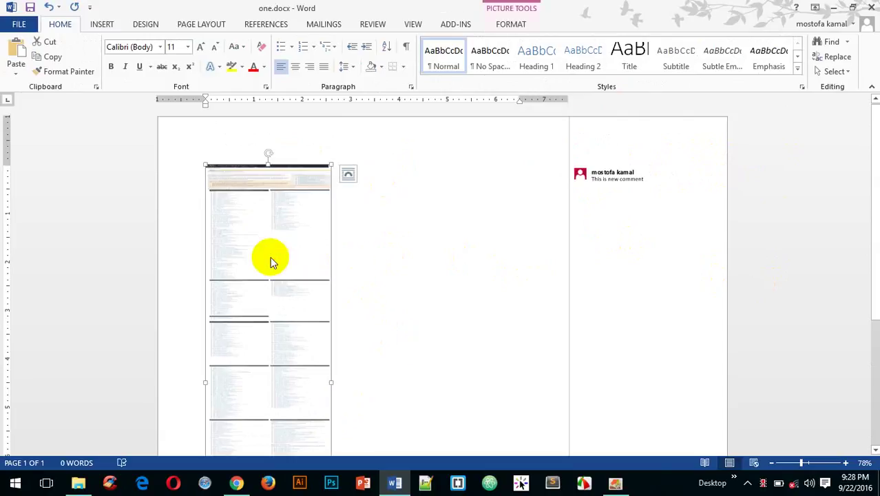
key("ctrl")
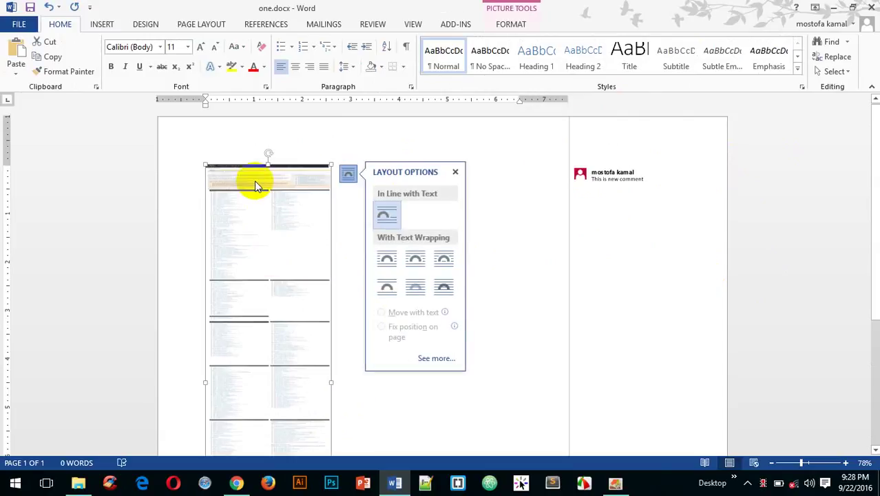
key("Delete")
left_click(620, 179)
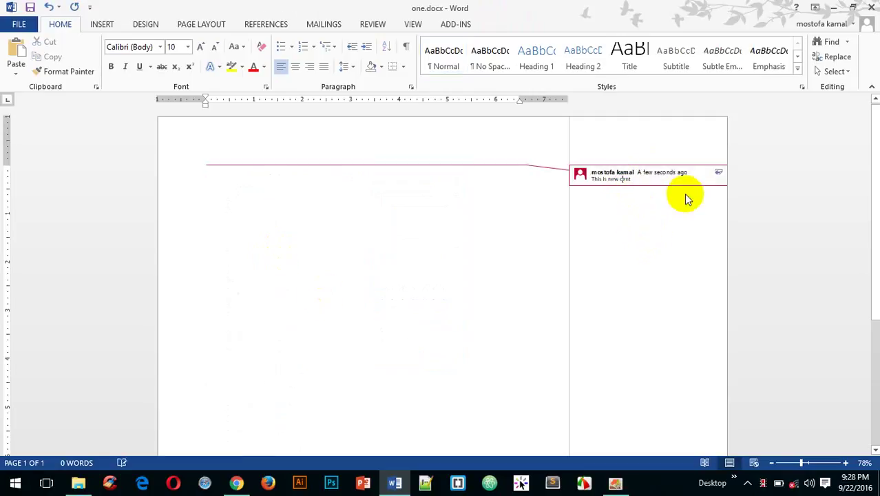
left_click(371, 315)
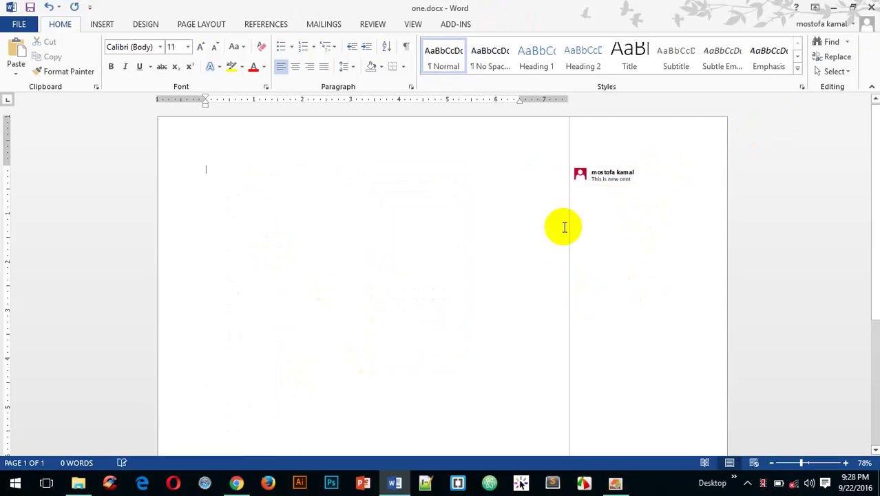
Enter 1 in the body text, then clear the entire document body together with its comment.
type("1")
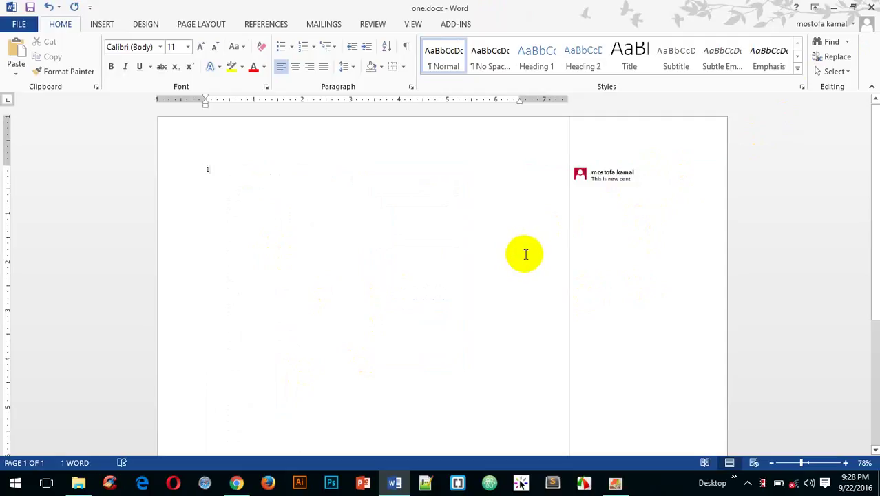
key("ctrl+a")
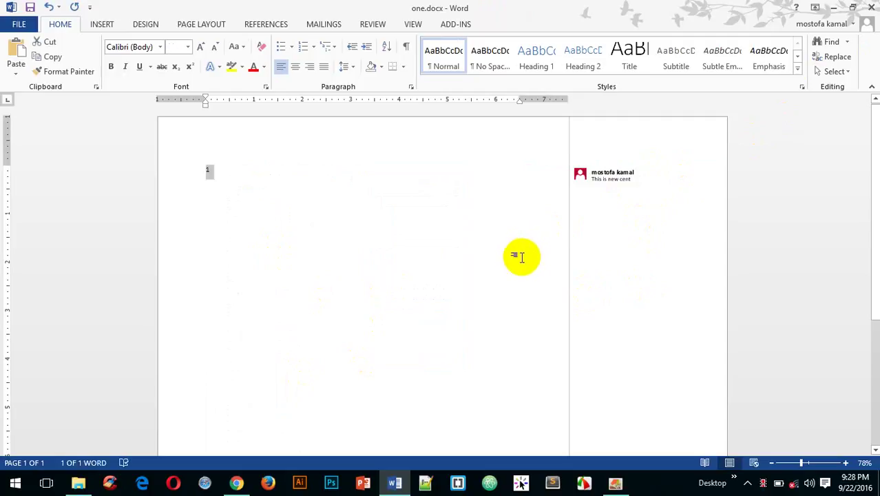
key("Delete")
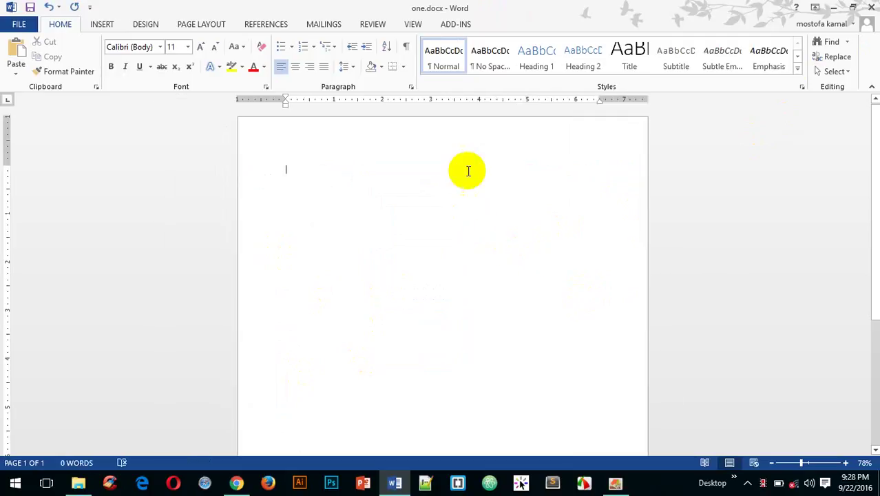
Insert the built-in Austin header into the document.
left_click(102, 24)
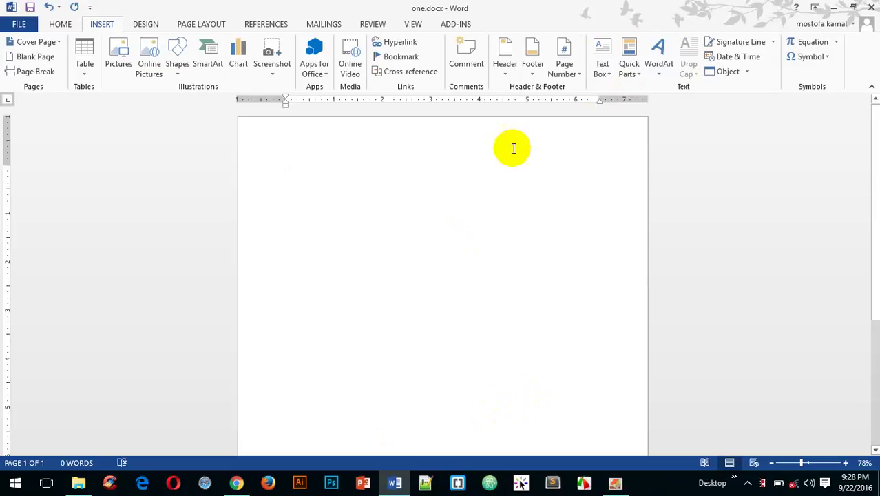
left_click(506, 61)
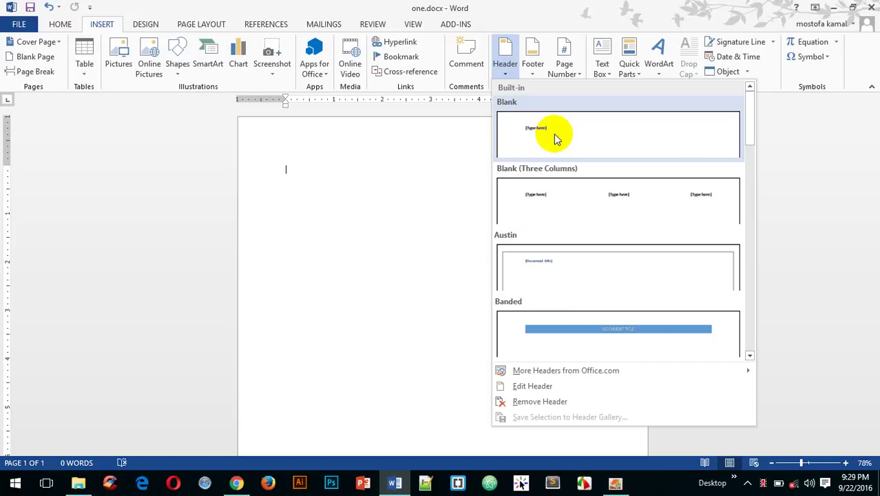
left_click(547, 283)
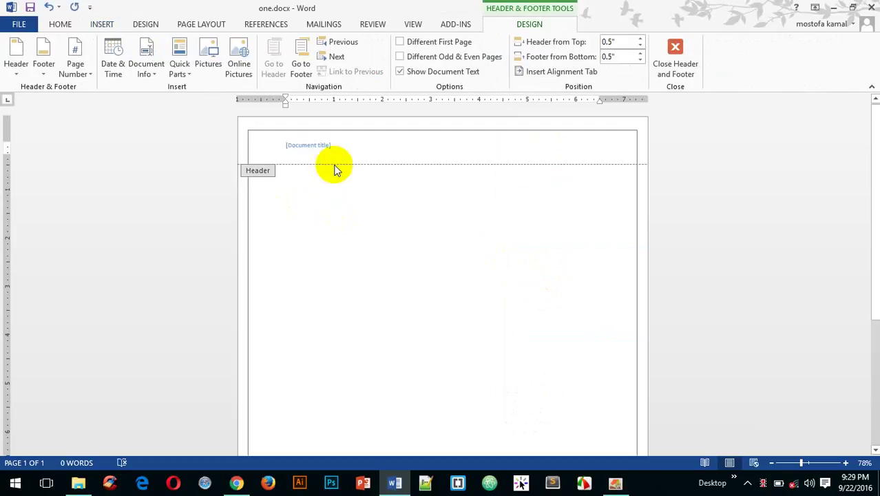
Replace the header's document title placeholder with "One By one" and return to the body text.
left_click(363, 150)
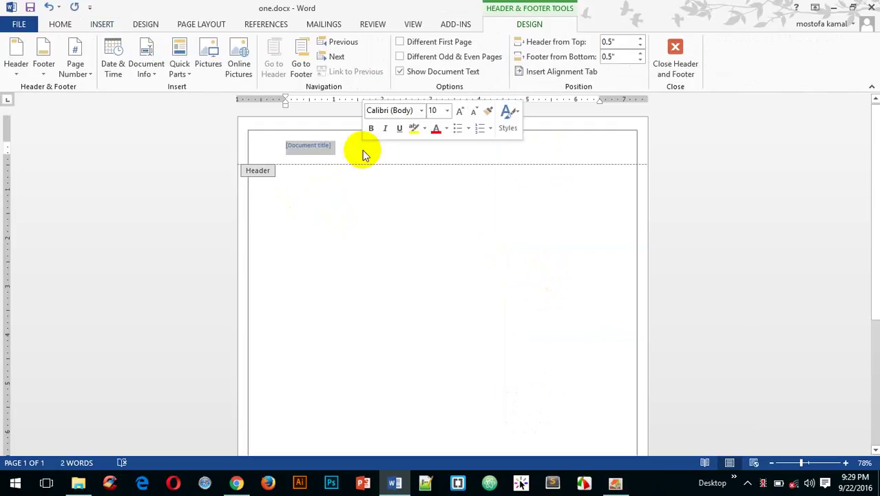
type("one")
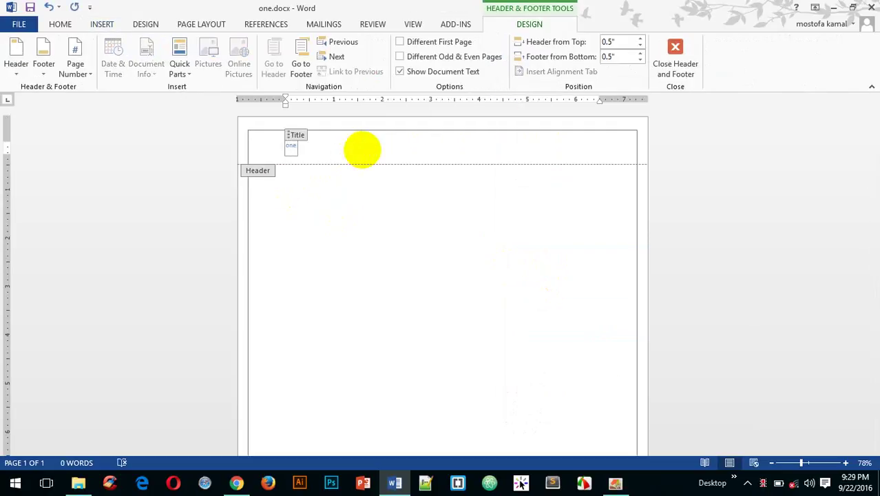
type(" Ban")
key("BackSpace")
key("BackSpace")
key("BackSpace")
type("By one")
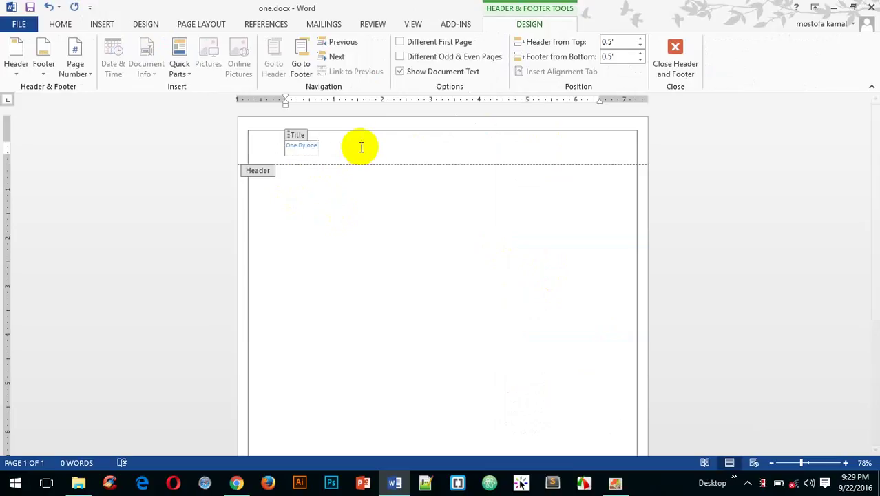
left_click(807, 462)
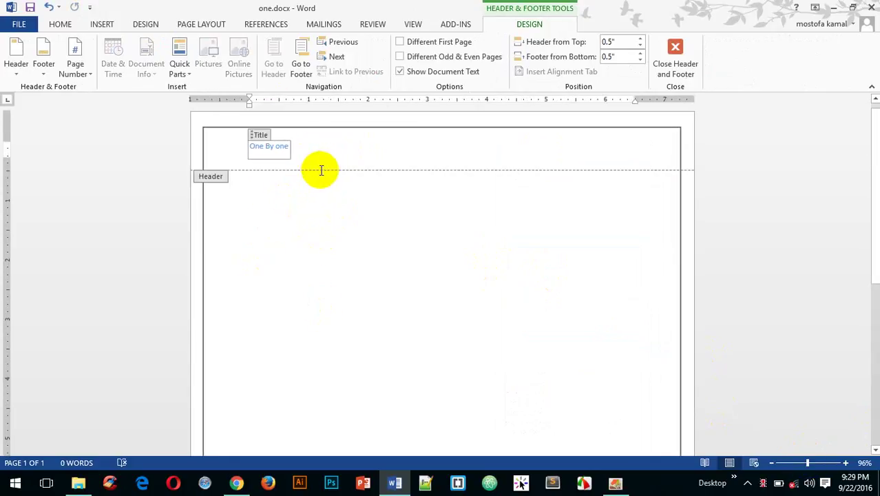
double_click(227, 184)
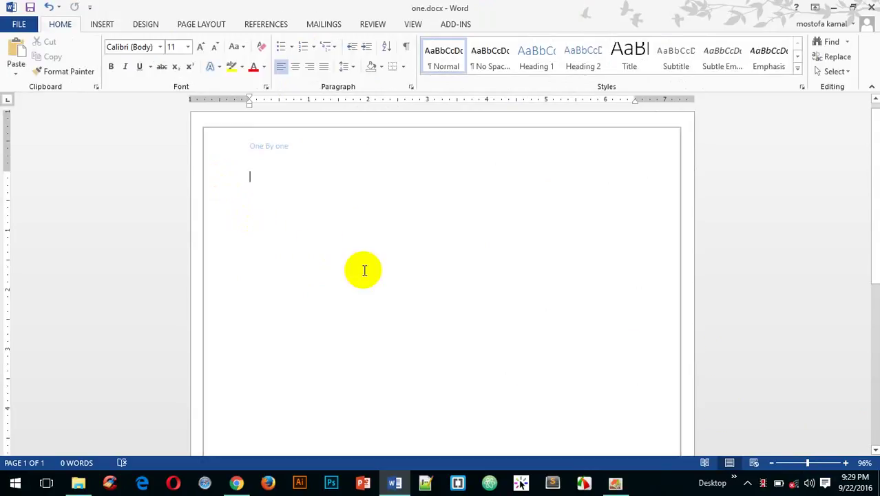
Add blank paragraphs to the body until the document runs onto a second page.
key("Return")
key("Return")
key("Return")
key("Return")
key("Return")
key("Return")
key("Return")
key("Return")
key("Return")
key("Return")
key("Return")
key("Return")
key("Return")
key("Return")
key("Return")
key("Return")
key("Return")
key("Return")
key("Return")
key("Return")
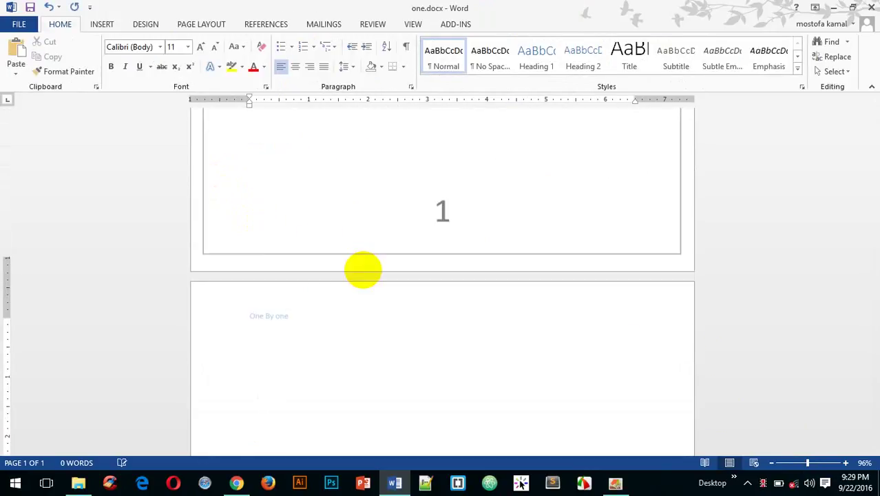
key("Return")
key("Return")
key("Return")
key("Return")
key("Return")
key("Return")
key("Return")
key("Return")
key("Return")
key("Return")
key("Return")
key("Return")
key("Return")
Examine the header and page number on both pages of the document.
scroll(323, 282, "up", 4)
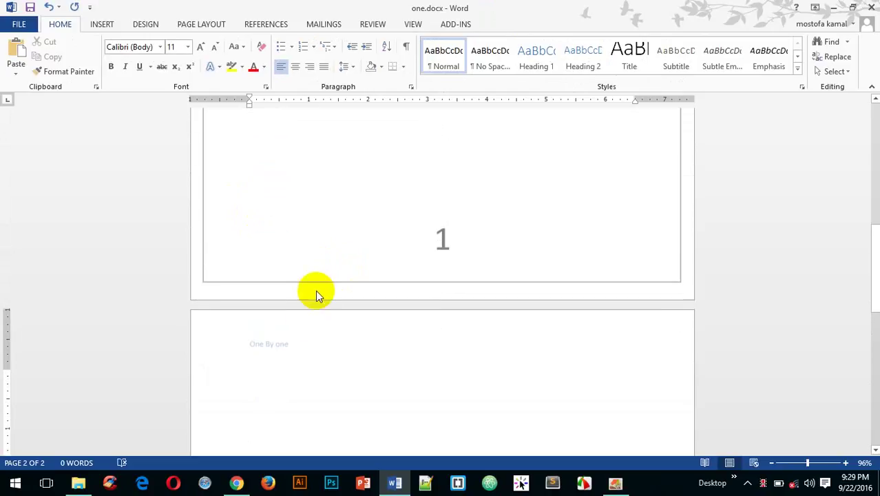
scroll(341, 254, "up", 10)
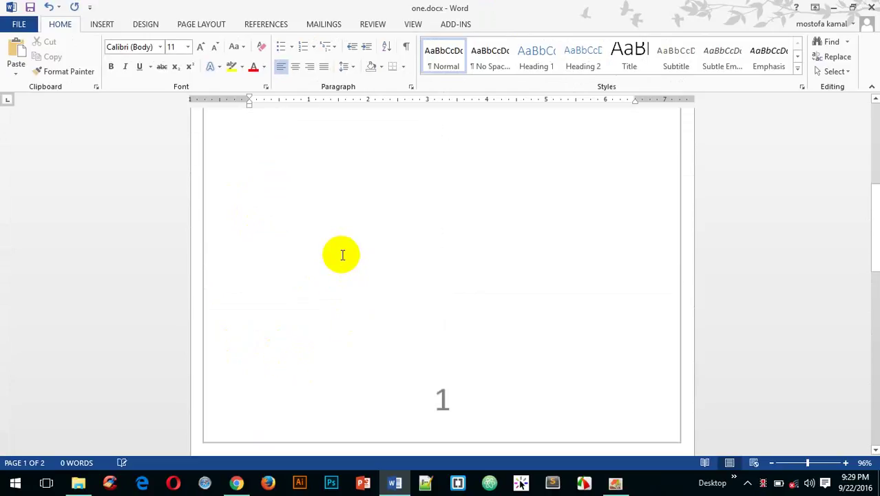
left_click(246, 150)
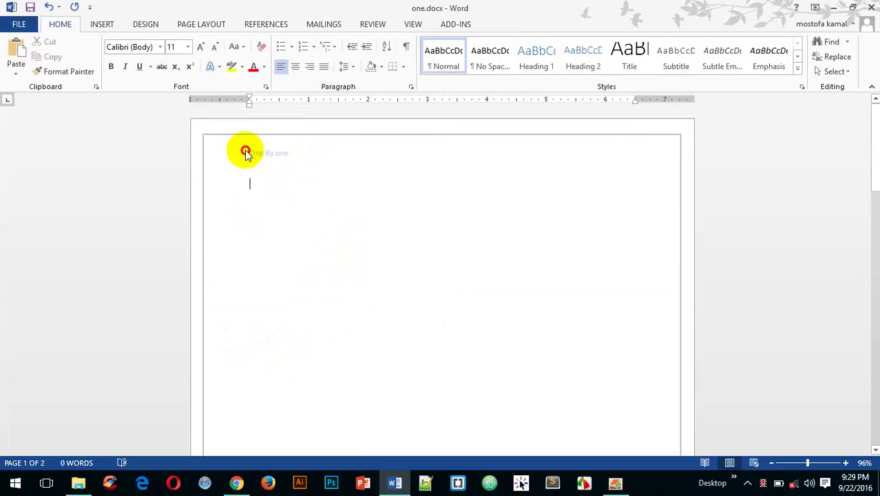
scroll(536, 258, "down", 8)
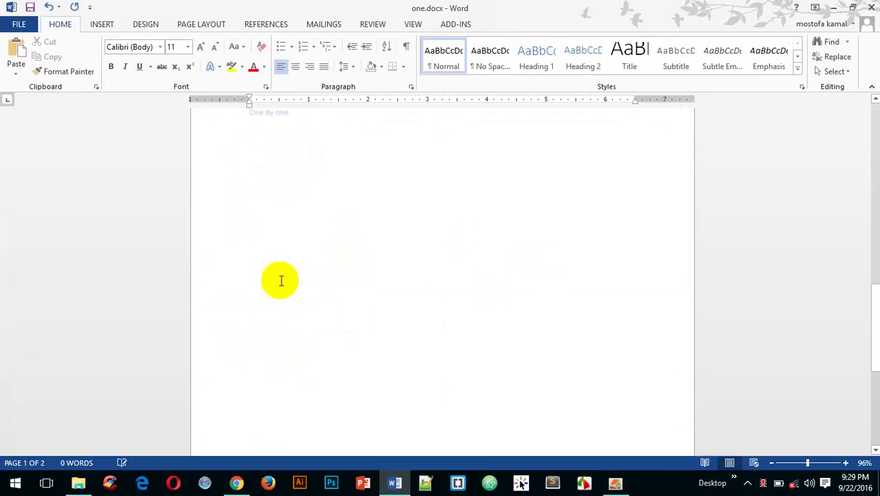
scroll(292, 272, "down", 5)
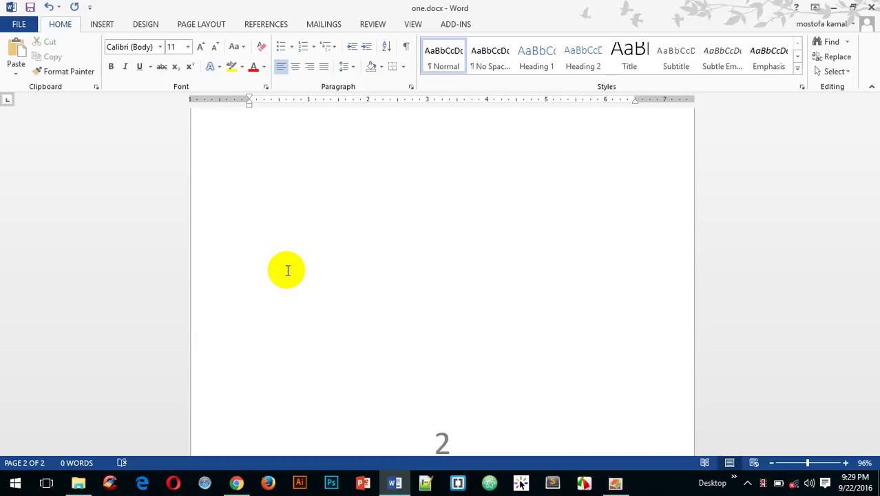
scroll(275, 224, "up", 10)
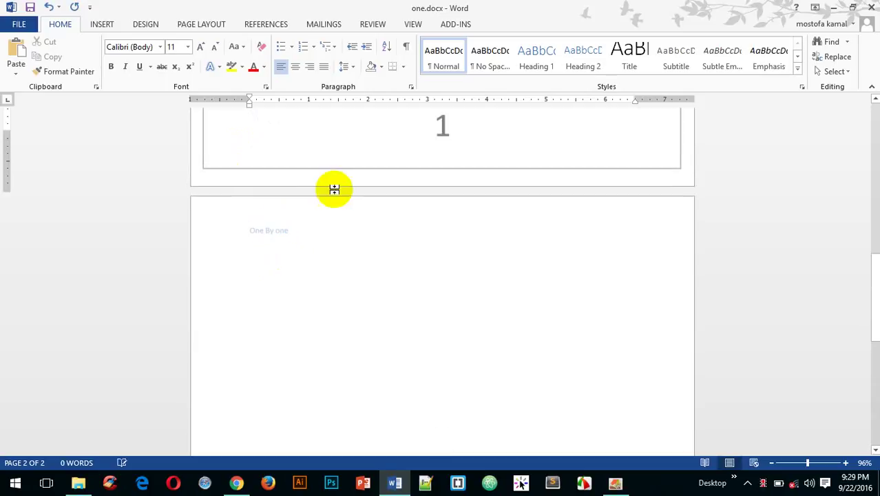
scroll(365, 213, "up", 1)
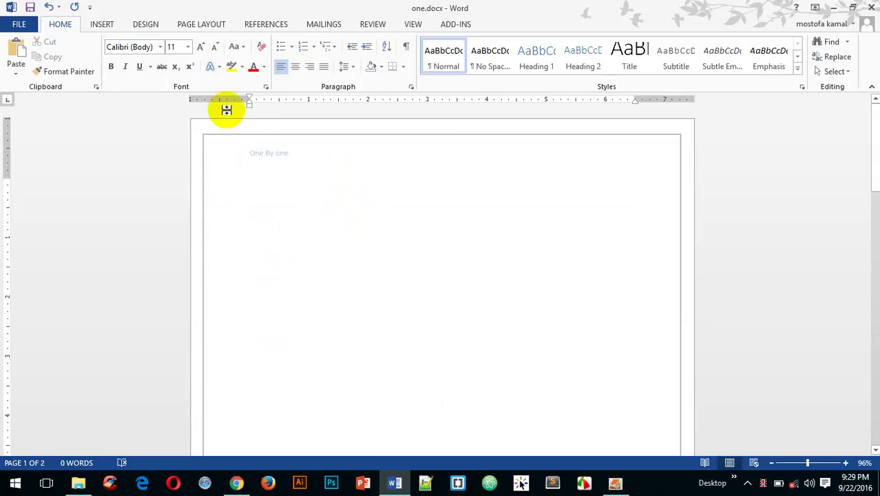
Browse the built-in footer designs and the additional footers offered from Office.com without inserting one.
left_click(109, 25)
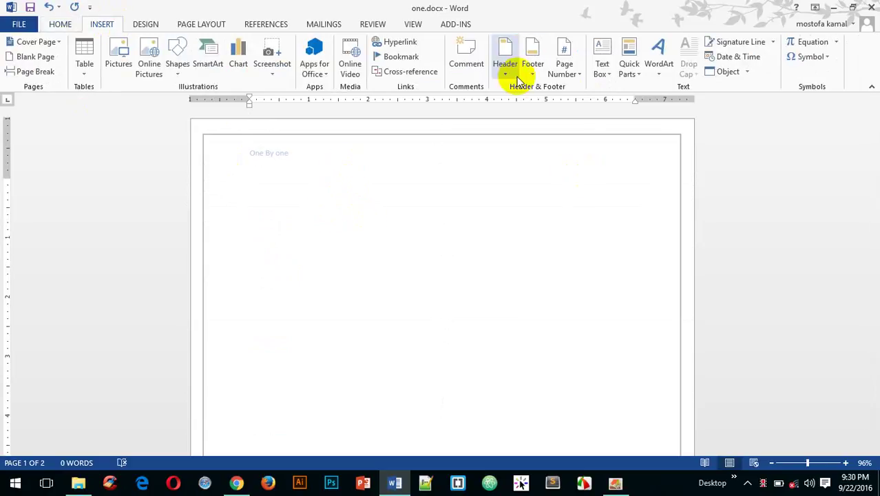
left_click(532, 62)
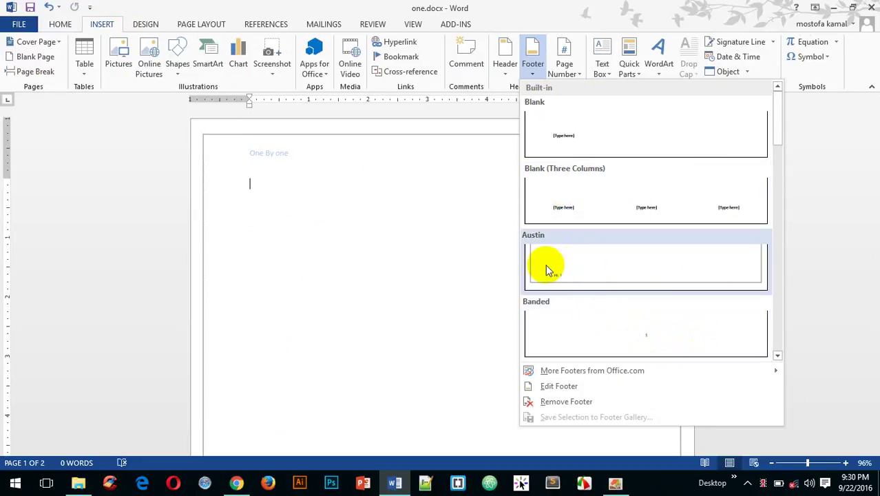
scroll(599, 323, "down", 5)
scroll(616, 254, "down", 1)
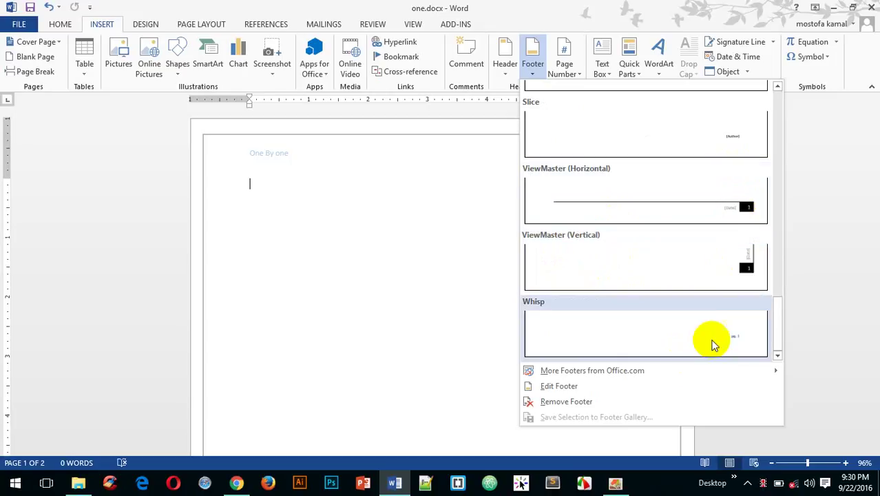
scroll(682, 297, "up", 10)
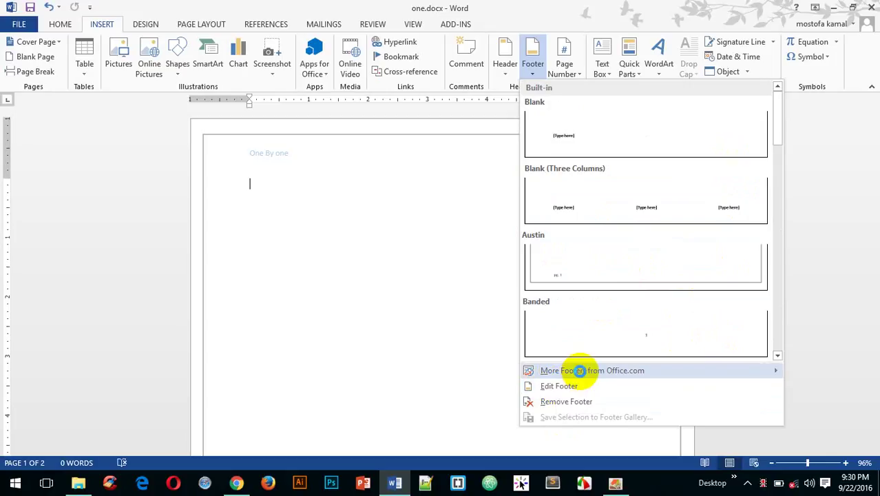
mouse_move(596, 373)
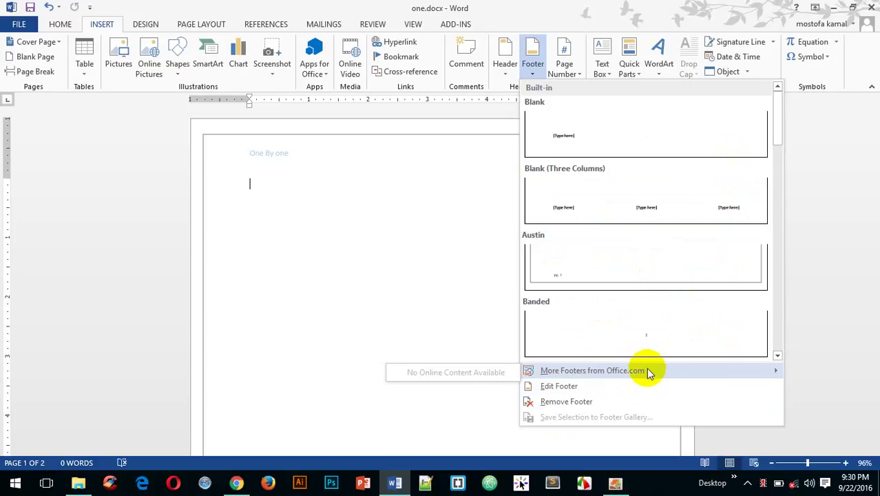
left_click(385, 301)
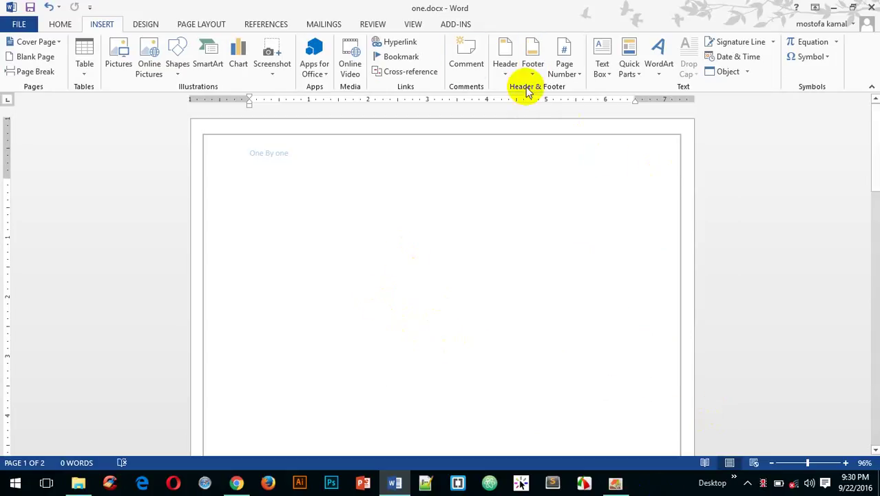
Insert the Pg. Number 1 page number at the bottom of the page and check it on both pages.
left_click(562, 64)
mouse_move(577, 101)
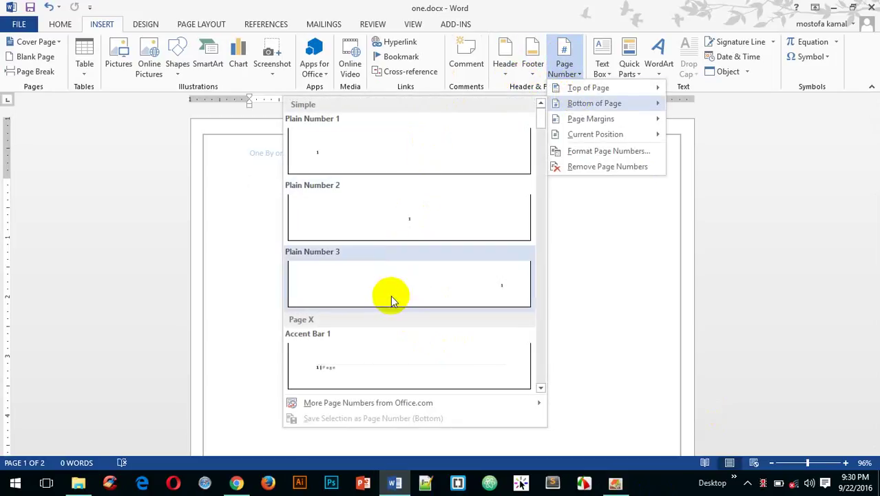
scroll(377, 360, "down", 5)
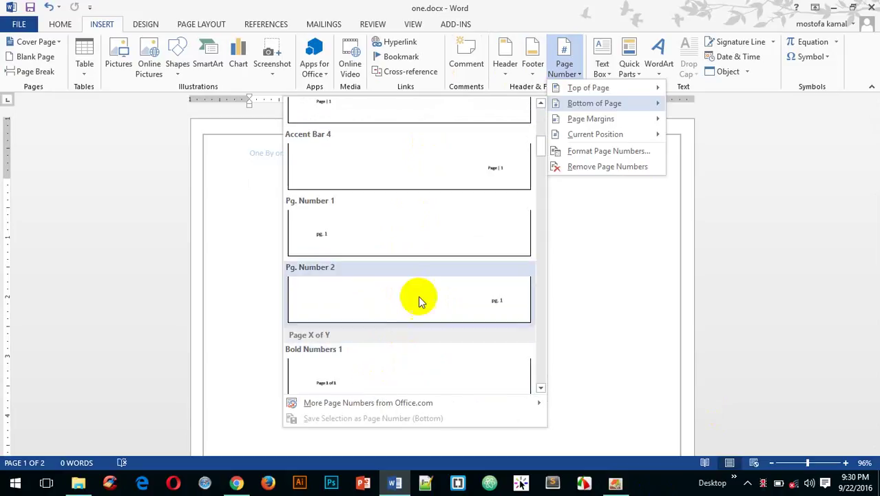
left_click(434, 234)
scroll(430, 305, "up", 10)
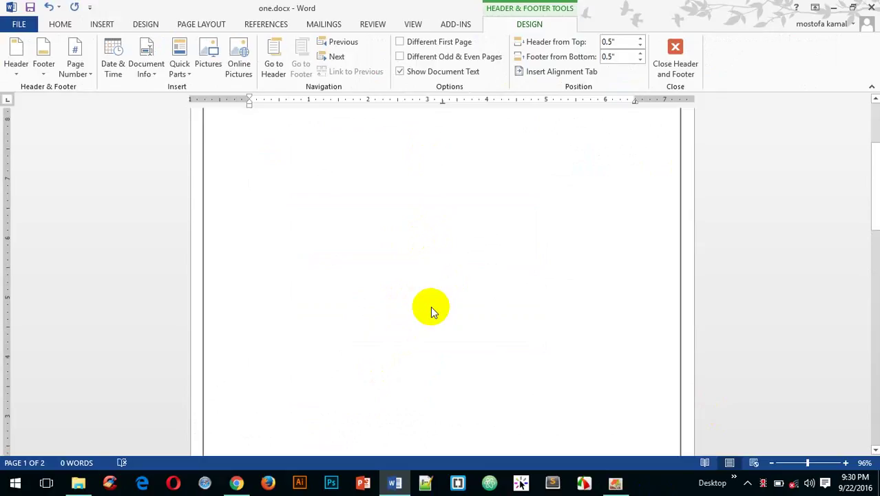
scroll(428, 311, "down", 10)
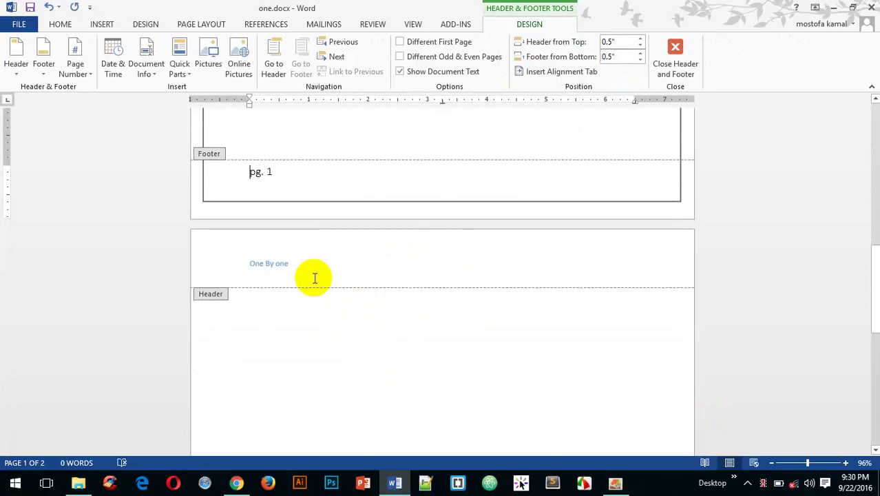
scroll(373, 299, "down", 8)
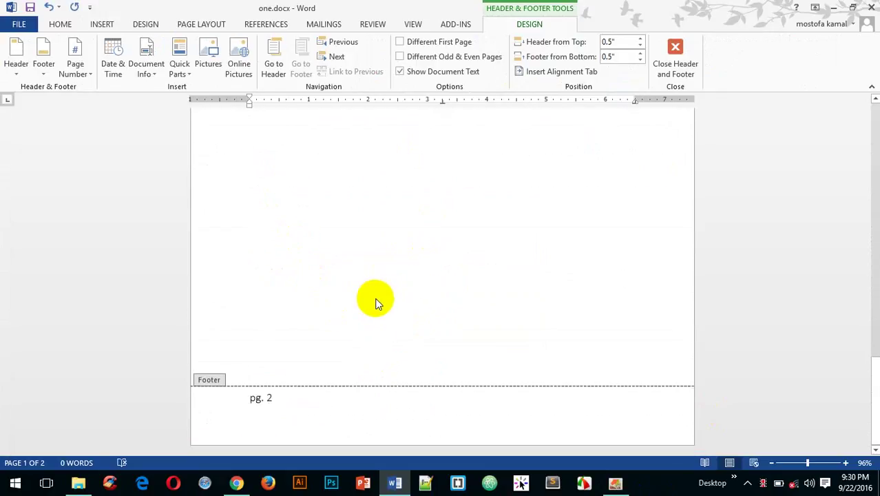
Delete the rectangular border frame anchored in the first page's header.
left_click(209, 383)
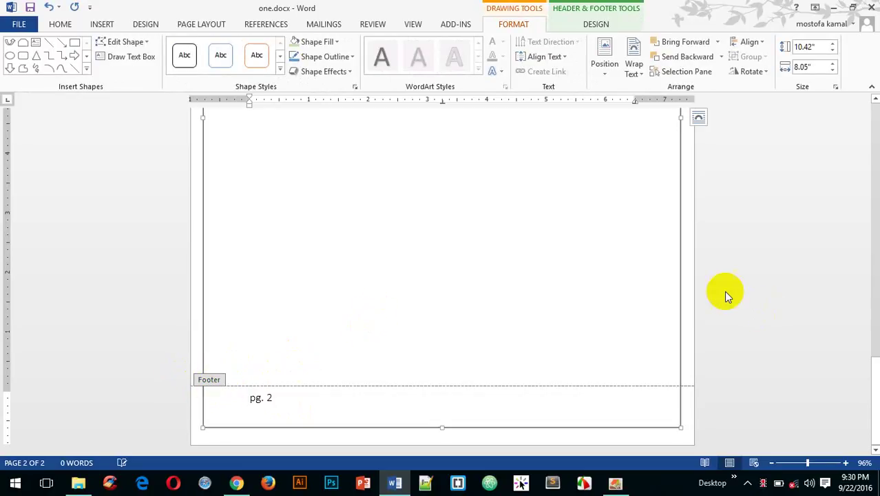
scroll(580, 181, "up", 10)
scroll(645, 258, "up", 10)
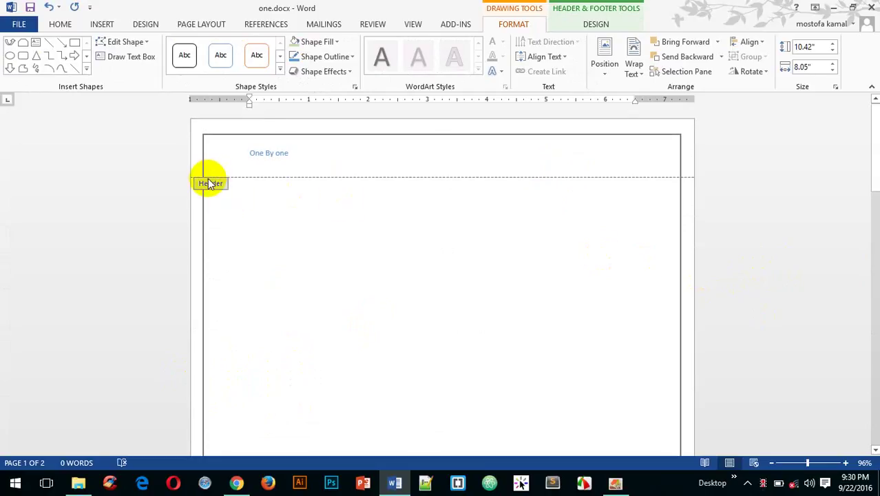
left_click(208, 185)
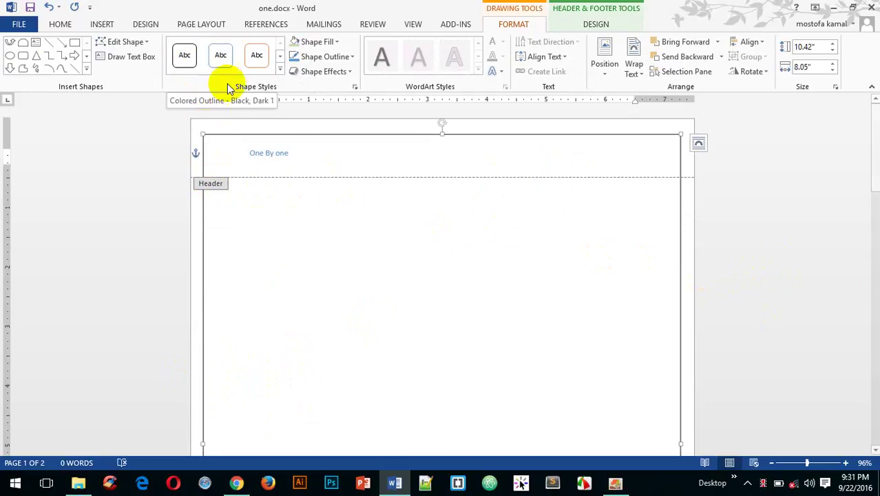
left_click(194, 58)
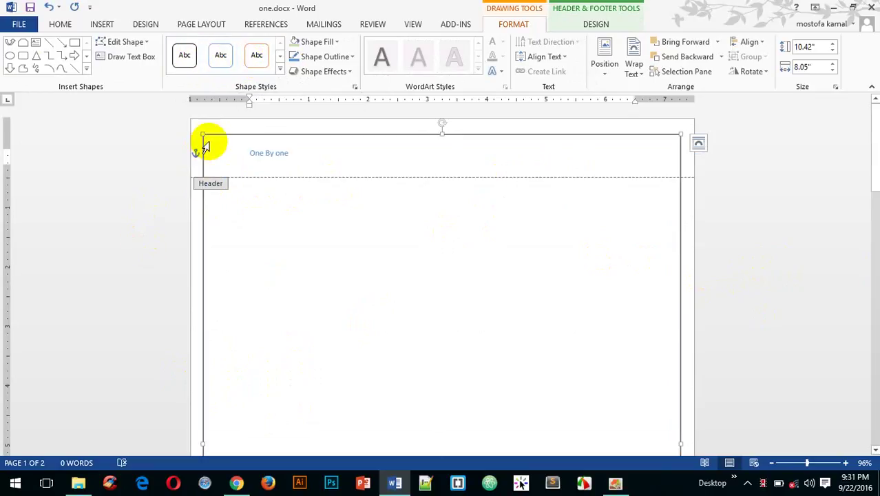
key("Delete")
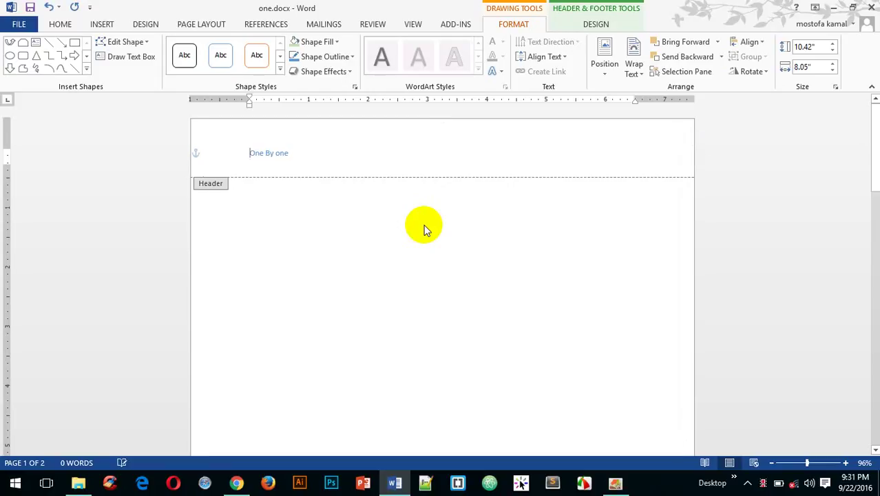
Leave header editing for the body text and review the header and page numbers across both pages.
scroll(396, 267, "down", 15)
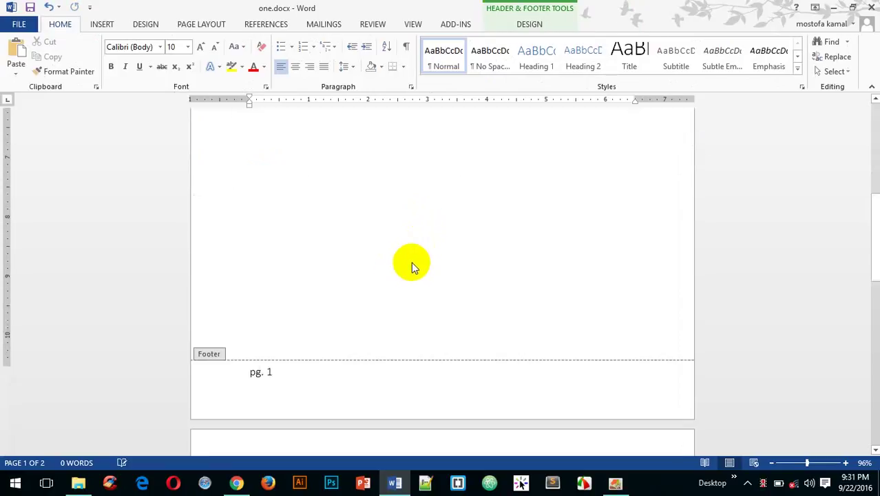
scroll(439, 270, "up", 1)
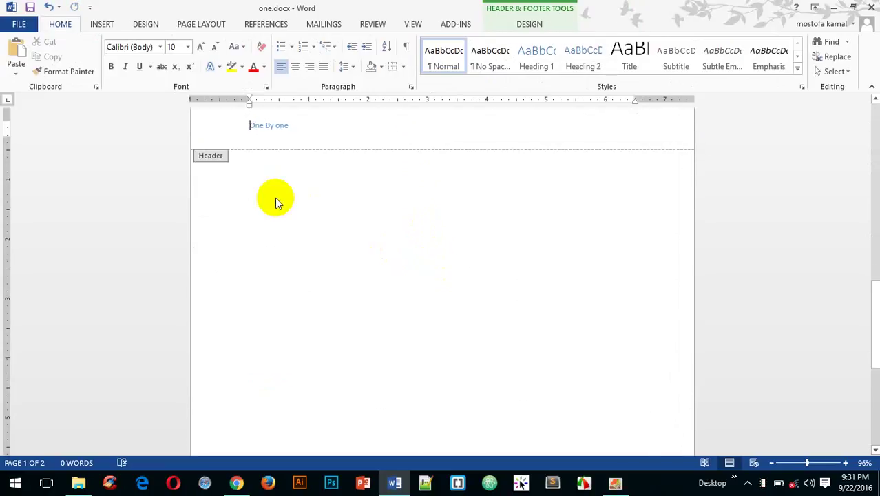
double_click(217, 160)
scroll(269, 268, "up", 8)
scroll(441, 248, "down", 8)
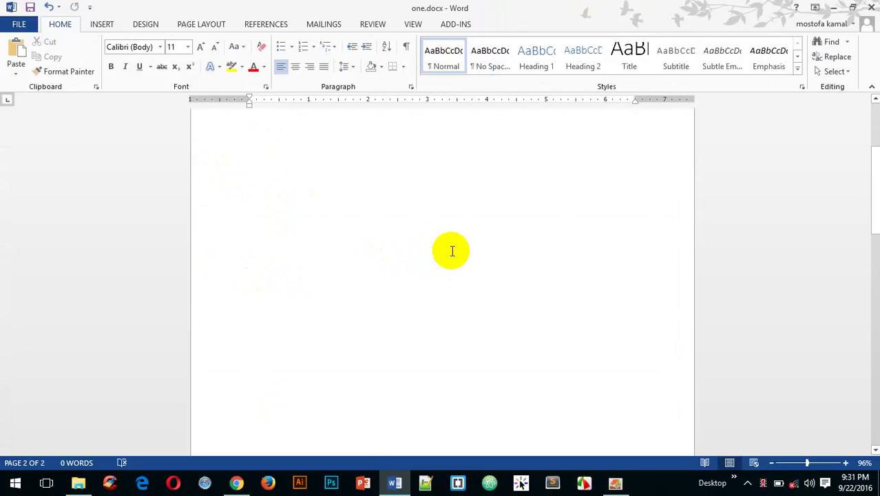
scroll(451, 251, "up", 1)
scroll(451, 255, "up", 3)
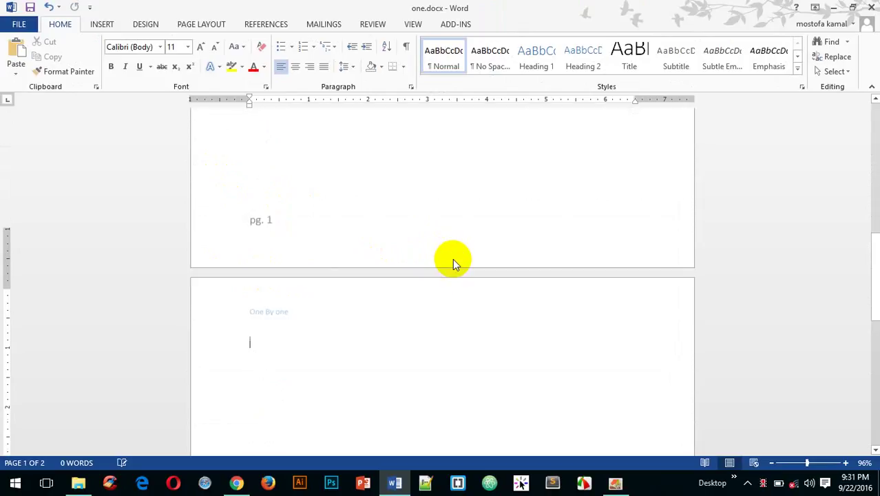
scroll(452, 259, "down", 1)
scroll(452, 258, "down", 6)
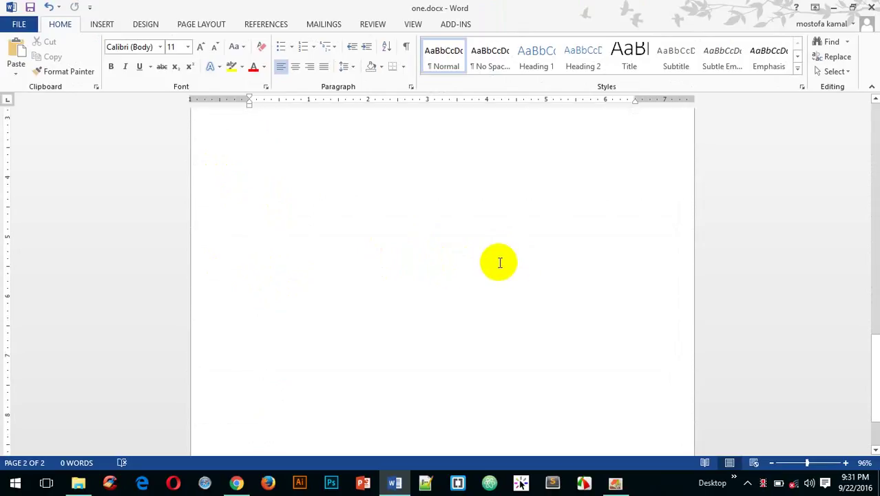
Insert the built-in Banded Sidebar text box on the second page.
left_click(100, 24)
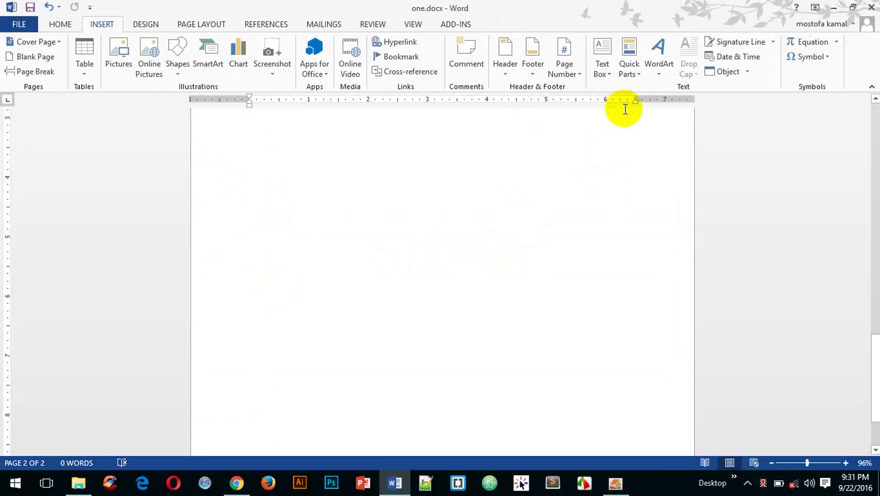
left_click(600, 55)
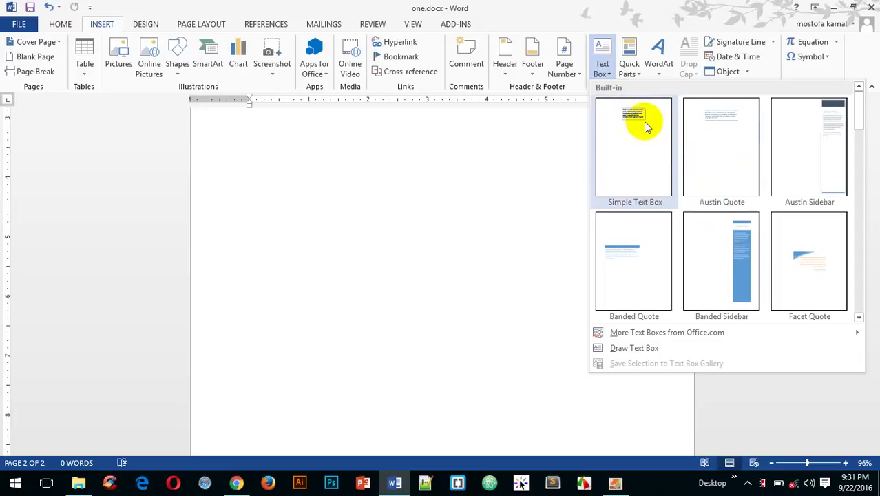
left_click(740, 251)
scroll(632, 233, "up", 10)
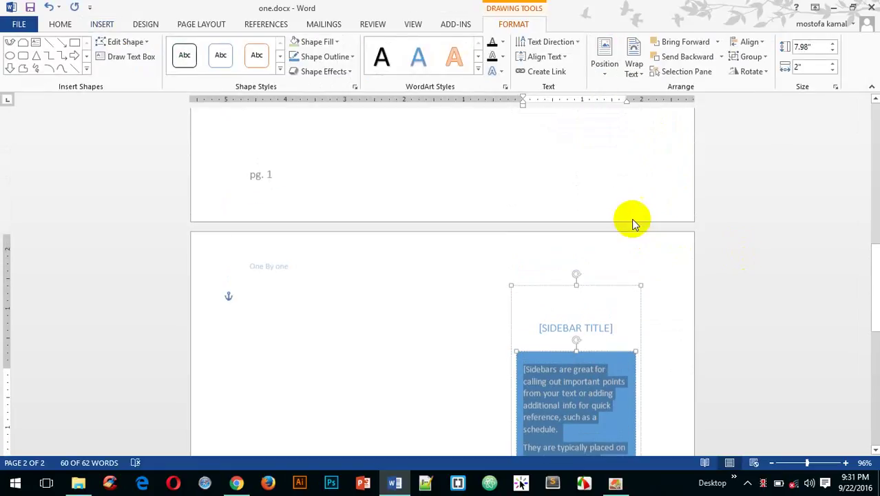
scroll(634, 217, "down", 10)
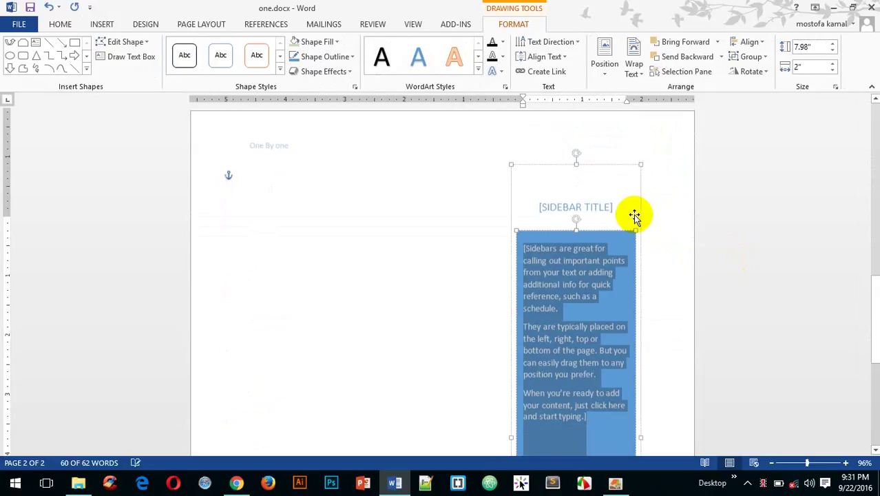
Delete the sidebar text box and clear the remaining document content, including the header.
left_click(448, 269)
left_click(530, 218)
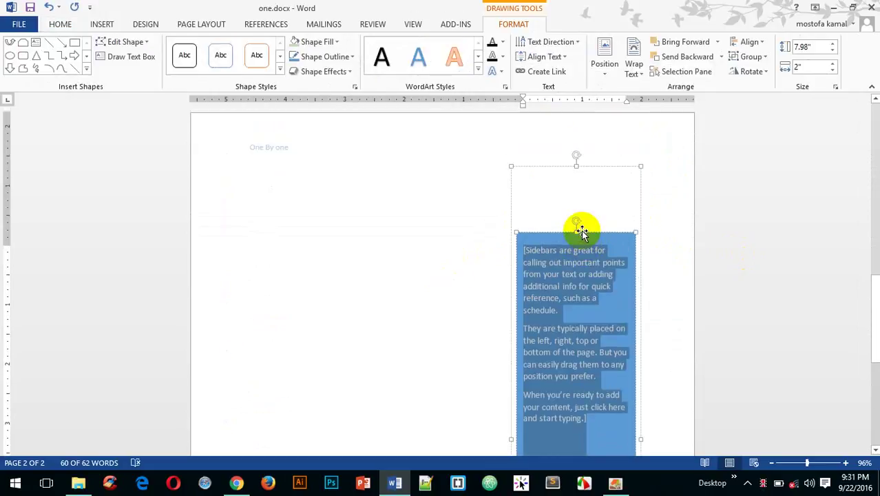
left_click(581, 230)
key("Delete")
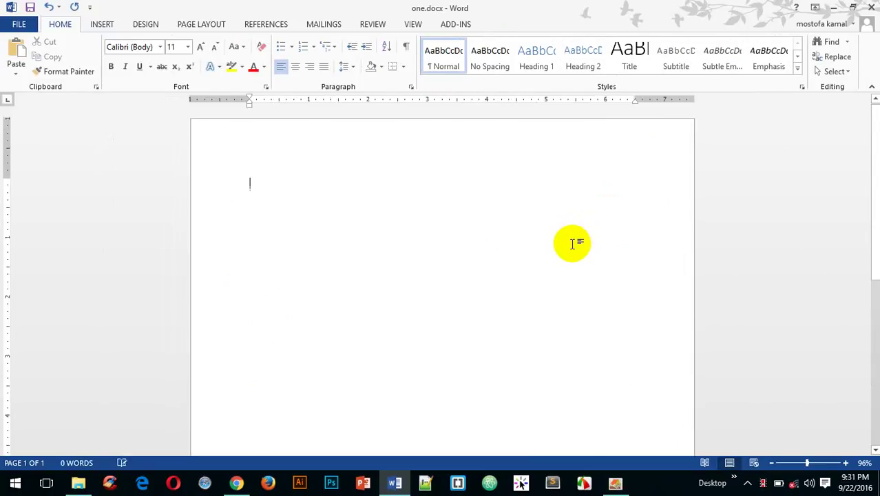
Try drawing a text box about 5.21" high and 7.05" wide across the blank page.
left_click(102, 23)
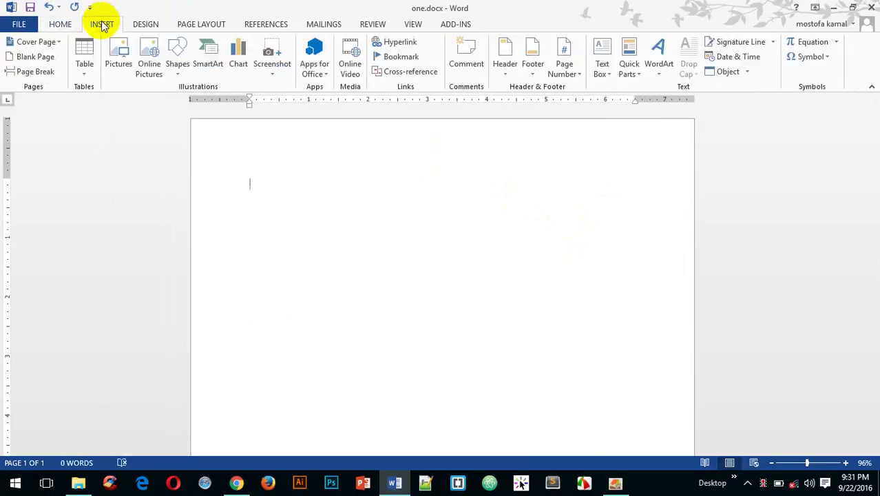
left_click(609, 81)
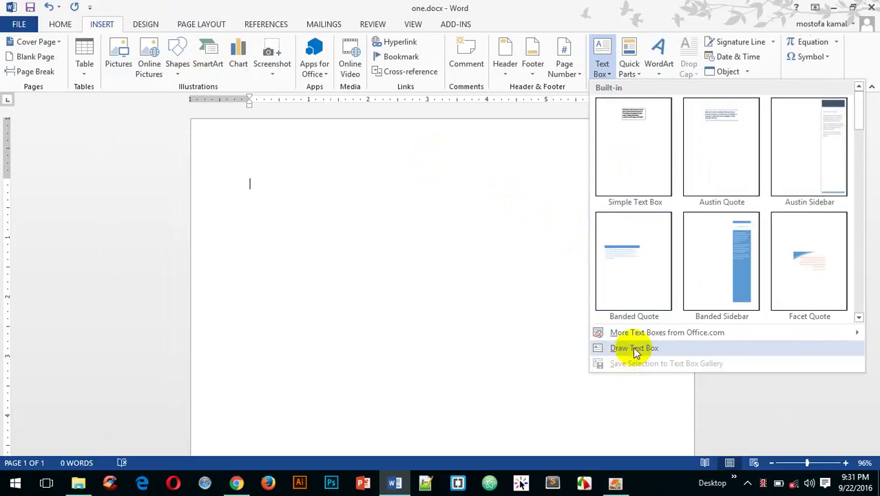
scroll(738, 193, "down", 5)
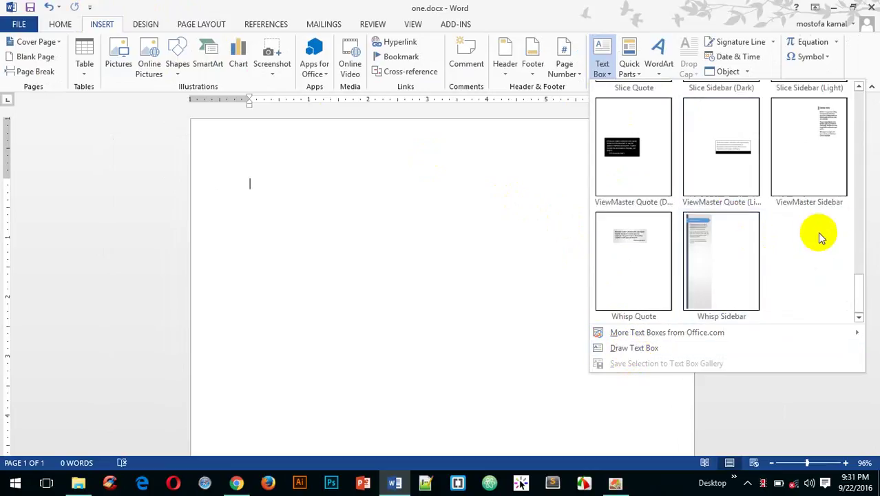
mouse_move(859, 286)
left_mouse_down()
mouse_move(871, 196)
mouse_move(860, 299)
left_mouse_up()
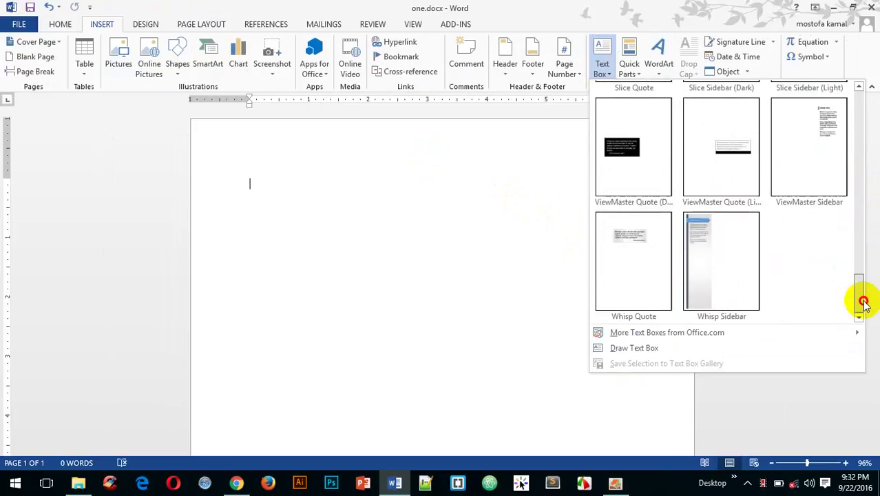
left_click(622, 353)
mouse_move(216, 252)
left_mouse_down()
mouse_move(404, 335)
mouse_move(610, 475)
mouse_move(645, 385)
mouse_move(634, 436)
left_mouse_up()
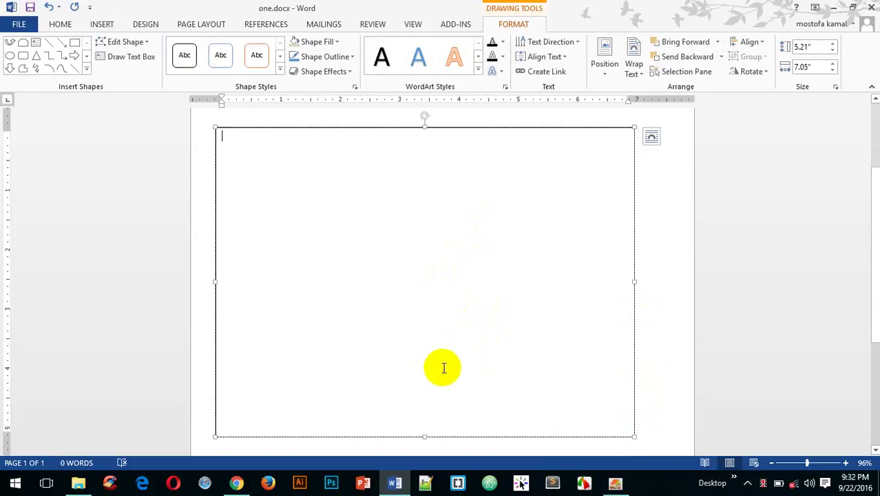
scroll(454, 365, "up", 3)
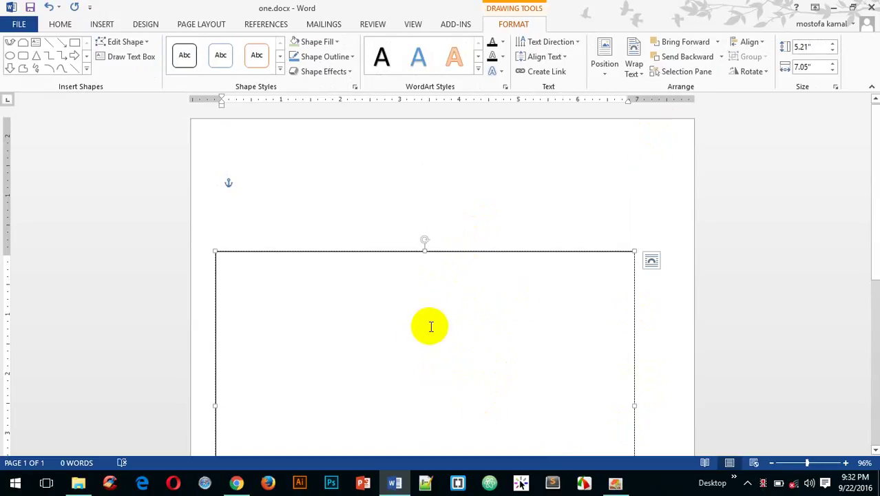
key("ctrl+z")
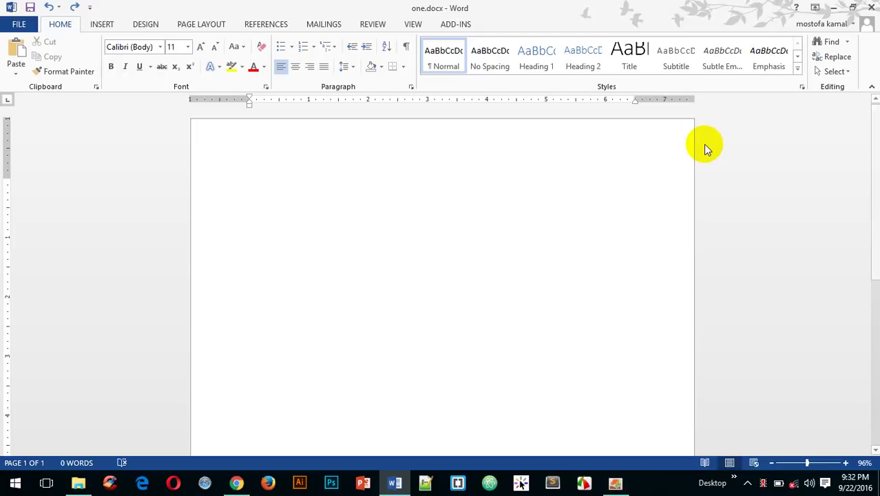
Draw a small text box about 1.34" high and 0.96" wide in the page's upper-right corner.
left_click(102, 24)
left_click(600, 52)
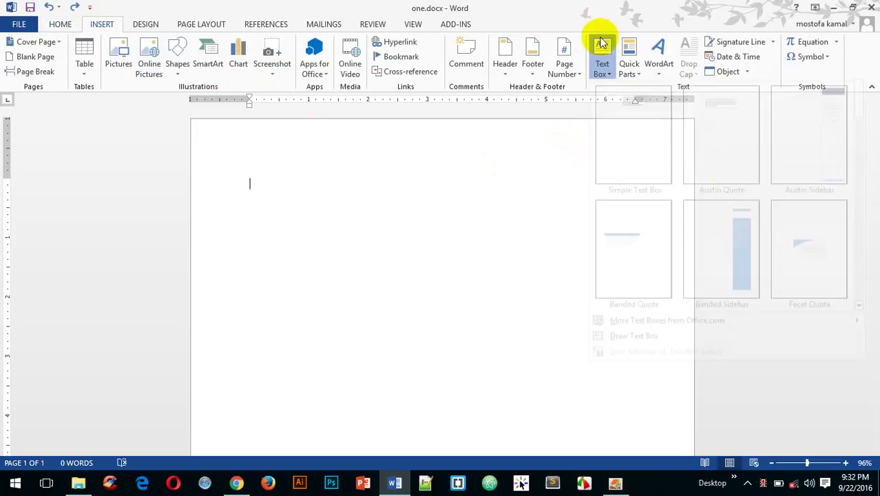
left_click(637, 349)
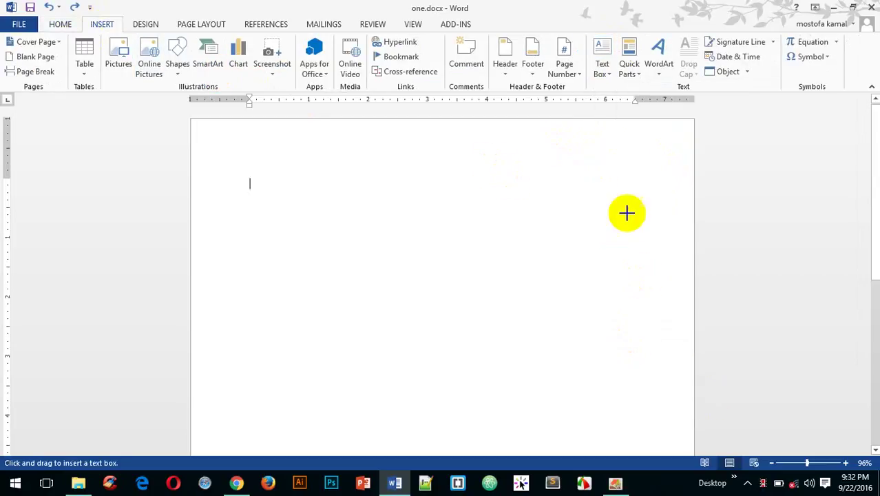
mouse_move(634, 126)
left_mouse_down()
mouse_move(658, 143)
mouse_move(692, 205)
left_mouse_up()
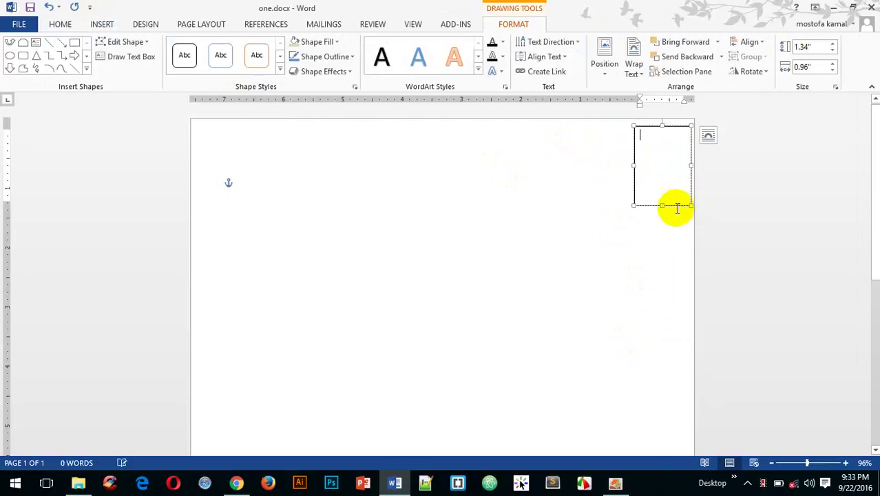
Insert the picture file.png from the Desktop's photoshop folder into the small text box.
left_click(103, 25)
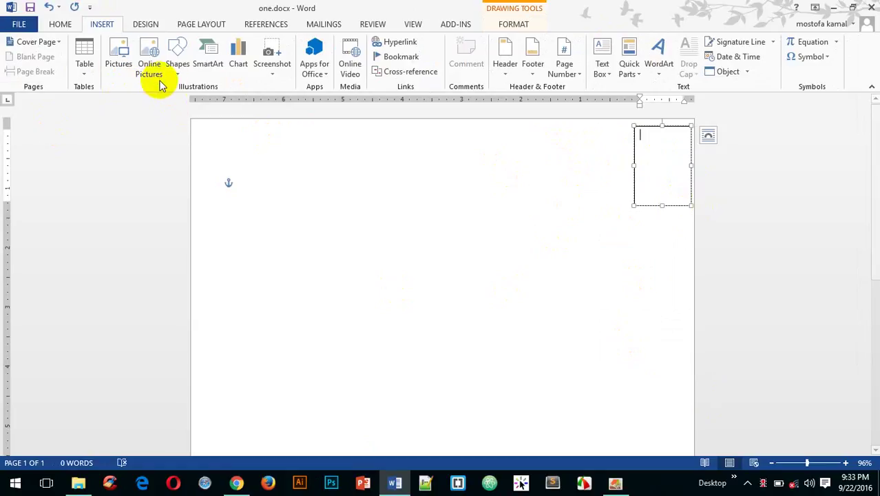
left_click(116, 56)
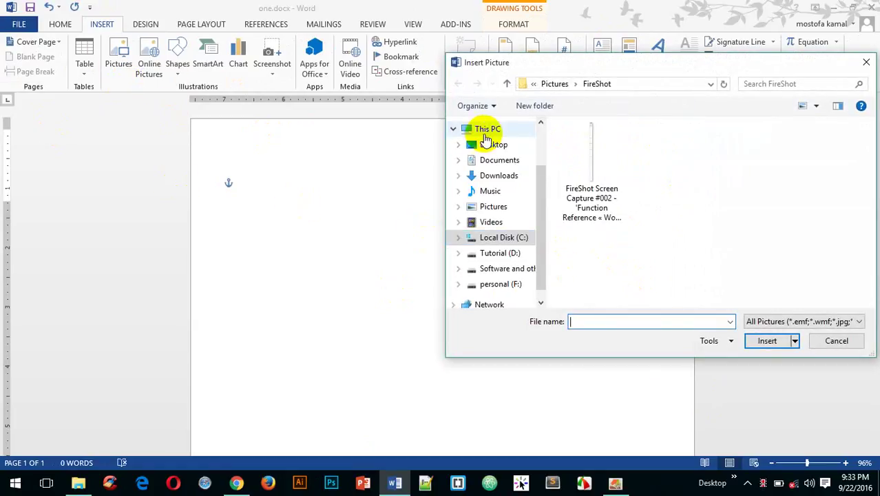
left_click(491, 144)
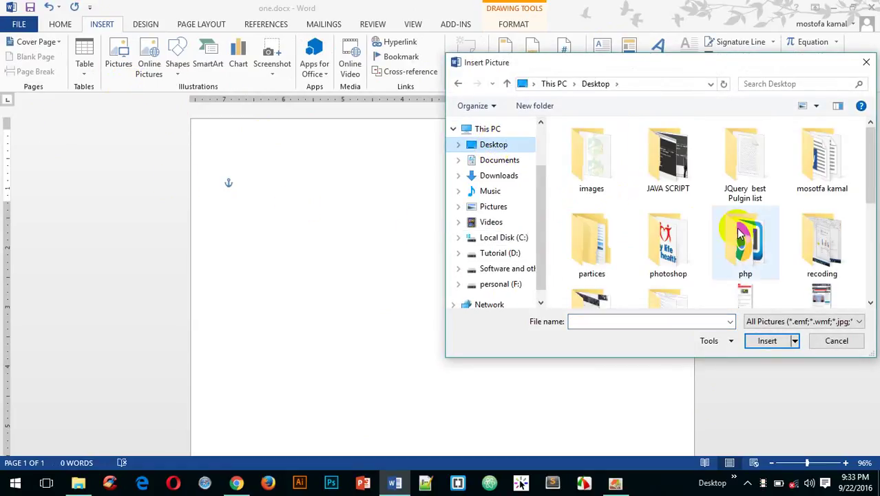
double_click(677, 242)
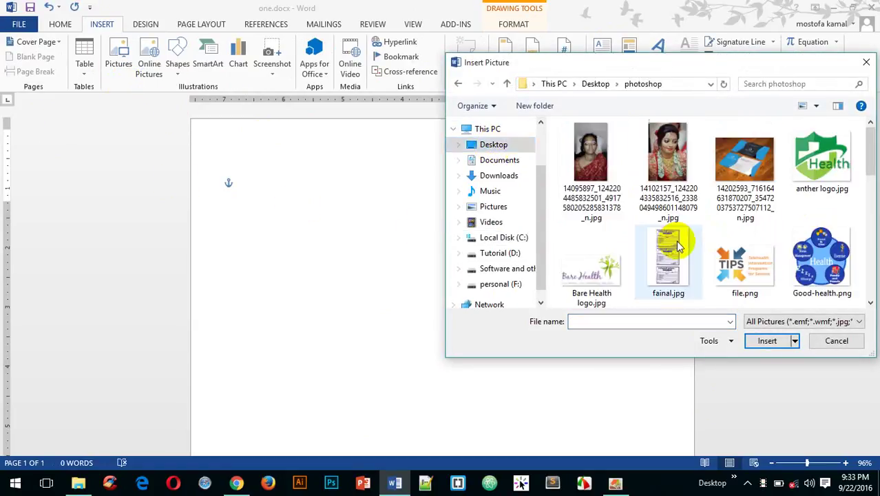
double_click(738, 267)
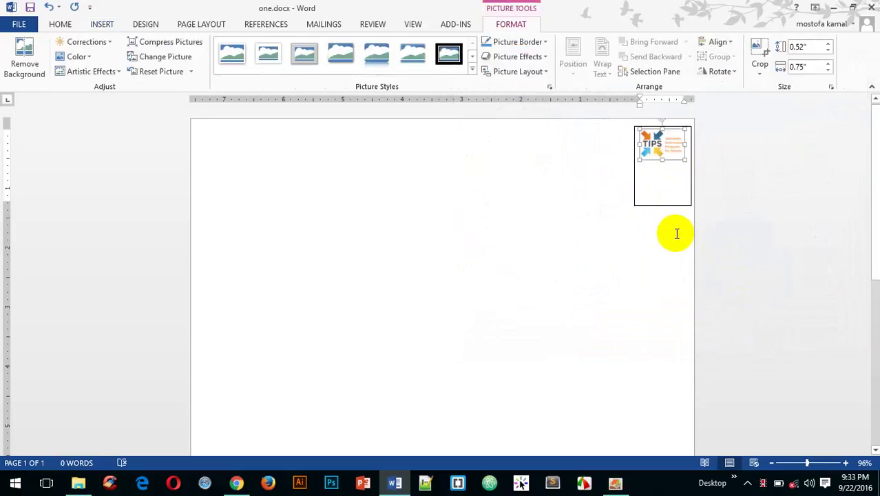
Shorten the text box from its lower edge to about 0.69" high so it fits around the logo picture.
left_click(664, 206)
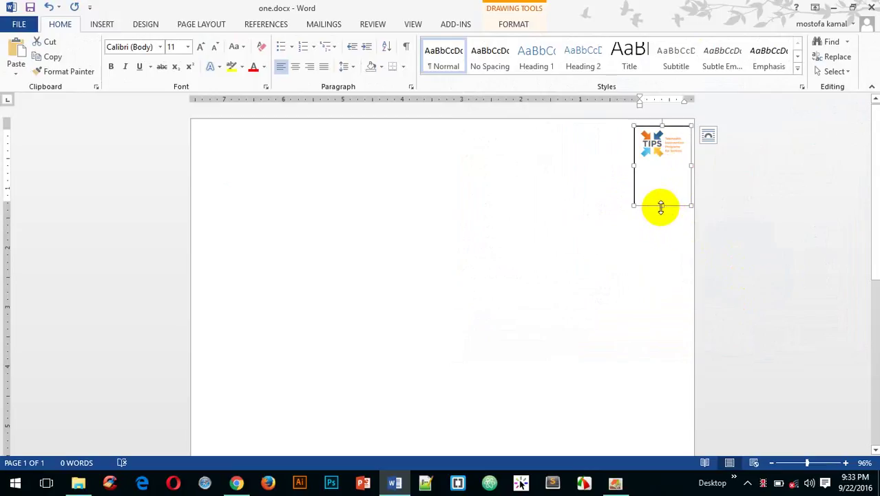
left_click_drag(662, 203, 663, 177)
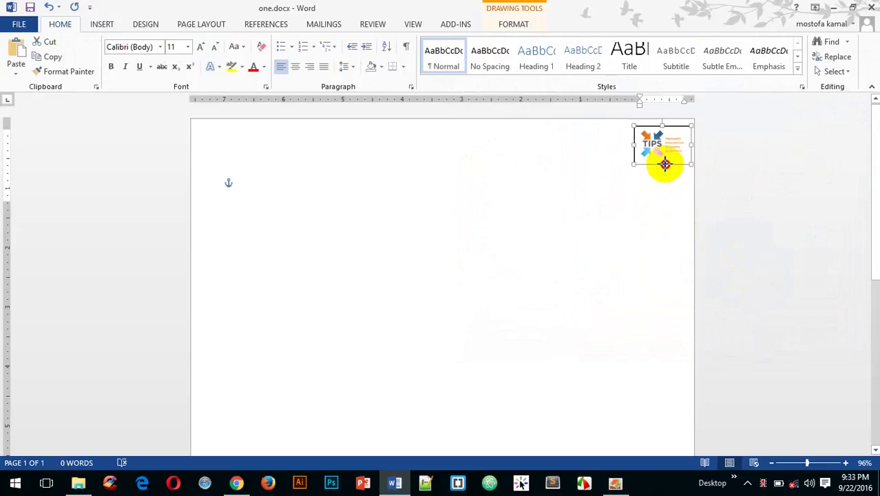
left_click(652, 242)
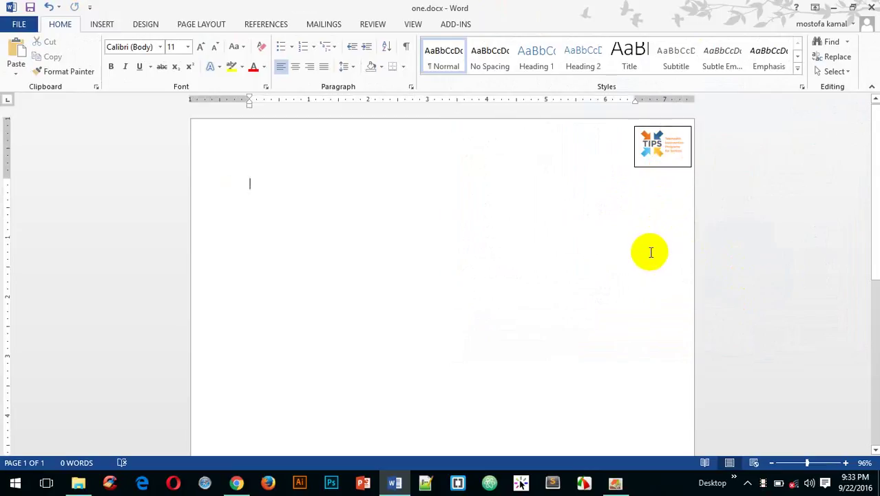
left_click(665, 166)
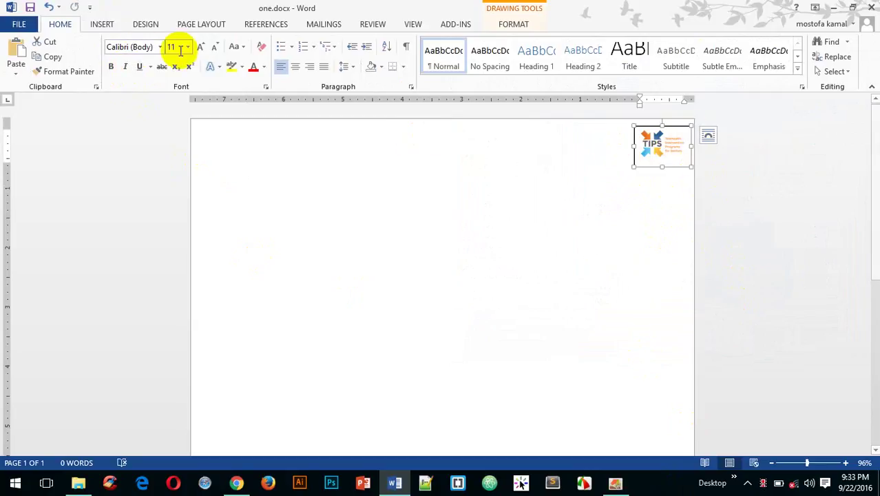
left_click(102, 25)
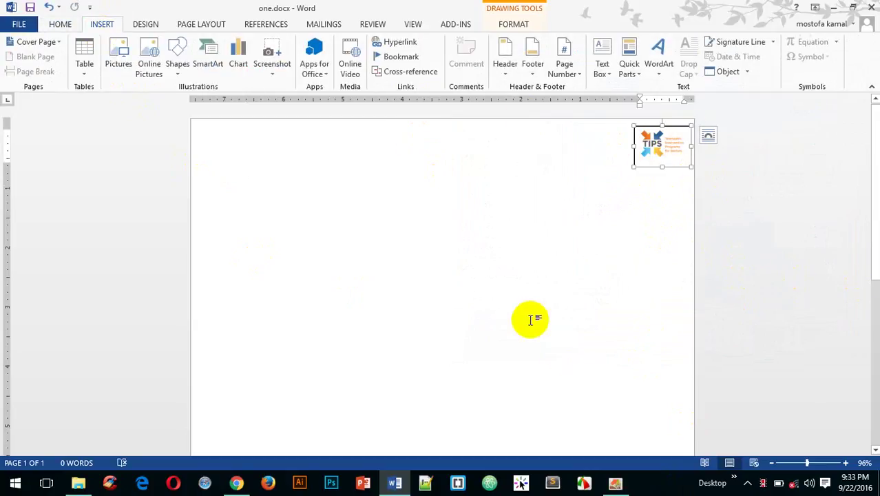
left_click(612, 75)
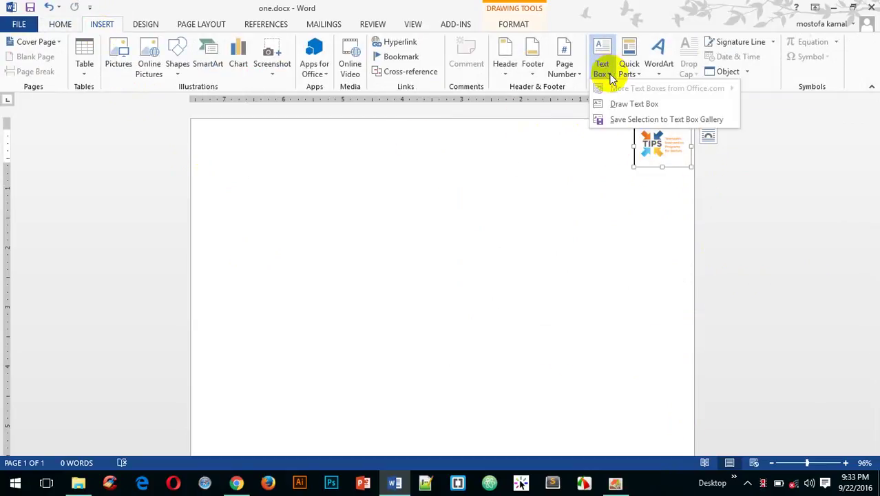
left_click(472, 255)
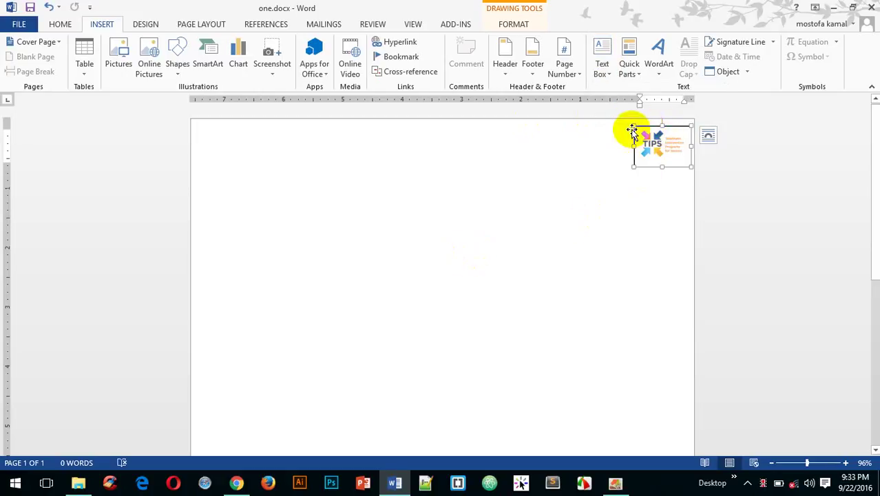
left_click(632, 204)
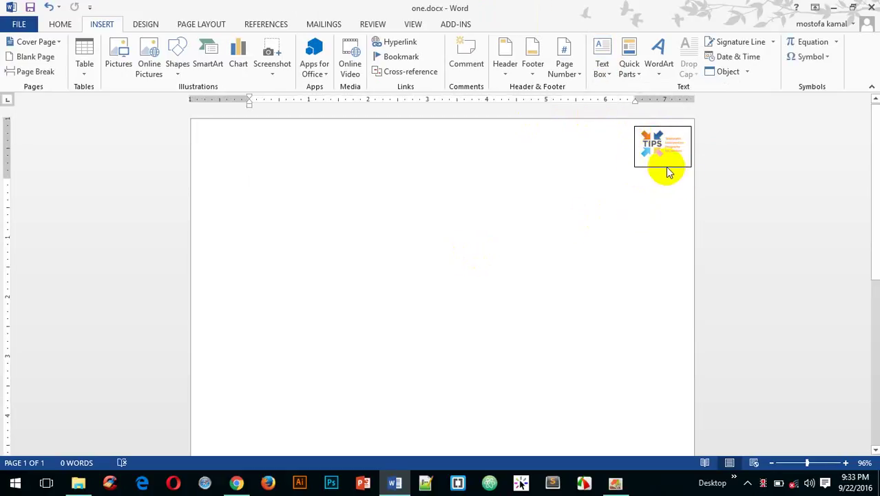
Review the logo text box's shape styles, other theme fills and text-wrapping layout options without changing them.
left_click(661, 165)
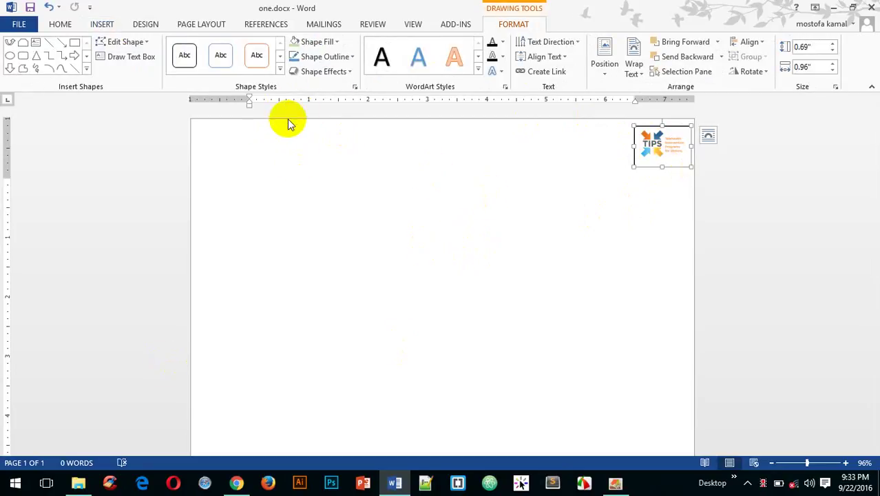
left_click(281, 71)
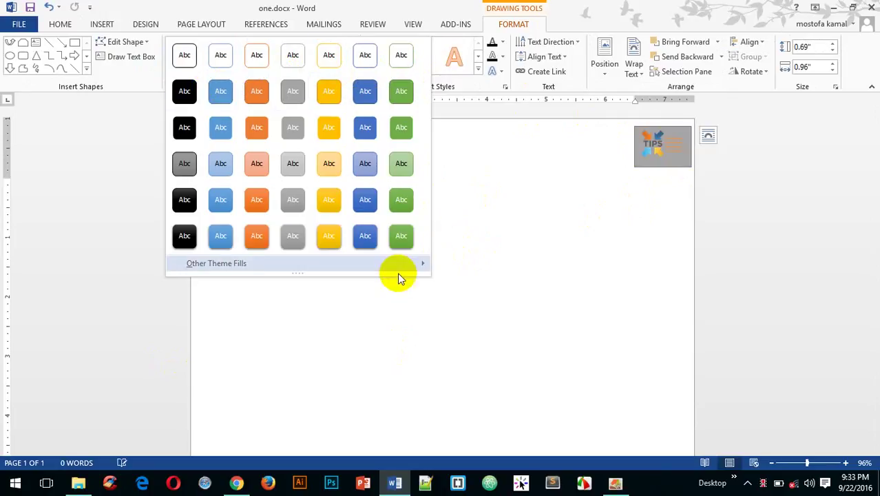
left_click(195, 267)
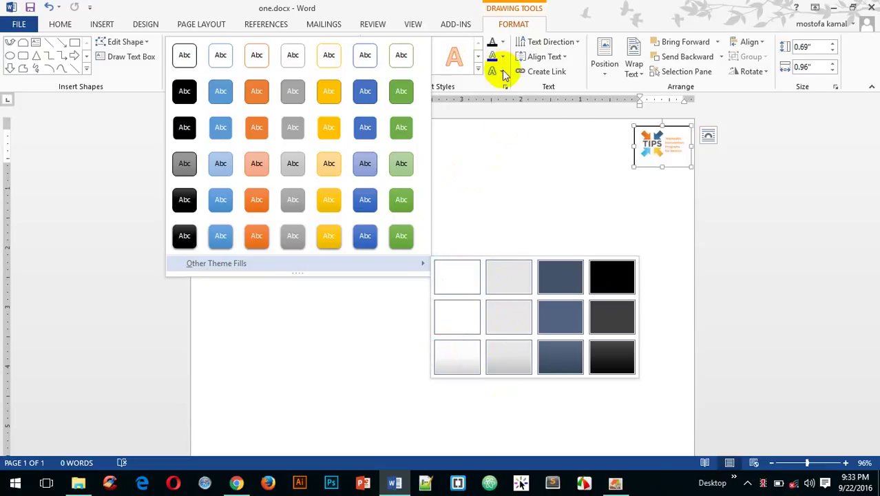
left_click(637, 70)
left_click(639, 73)
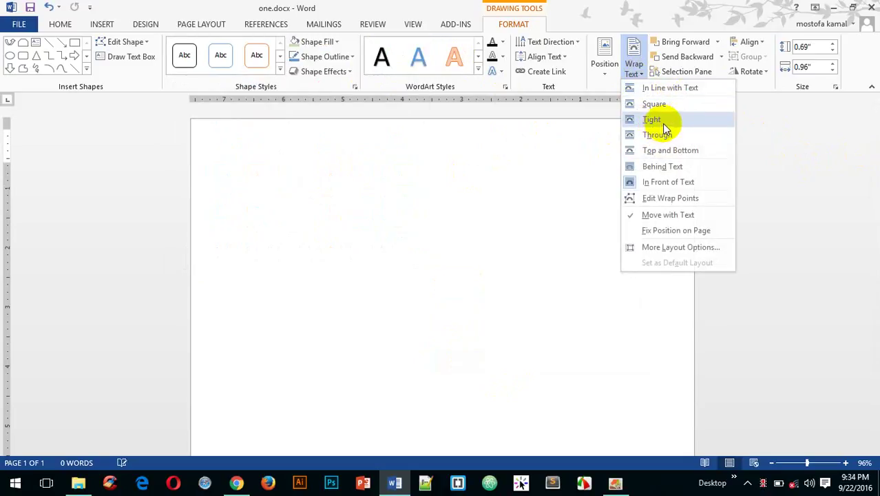
left_click(681, 247)
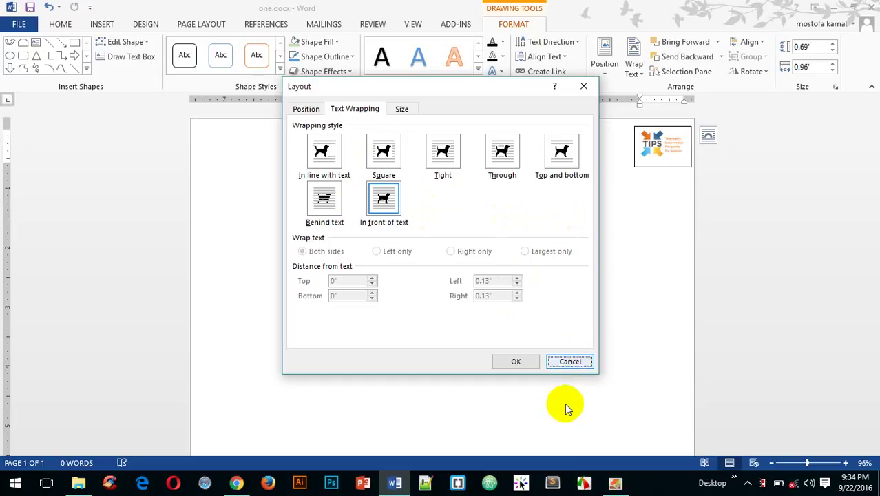
left_click(570, 361)
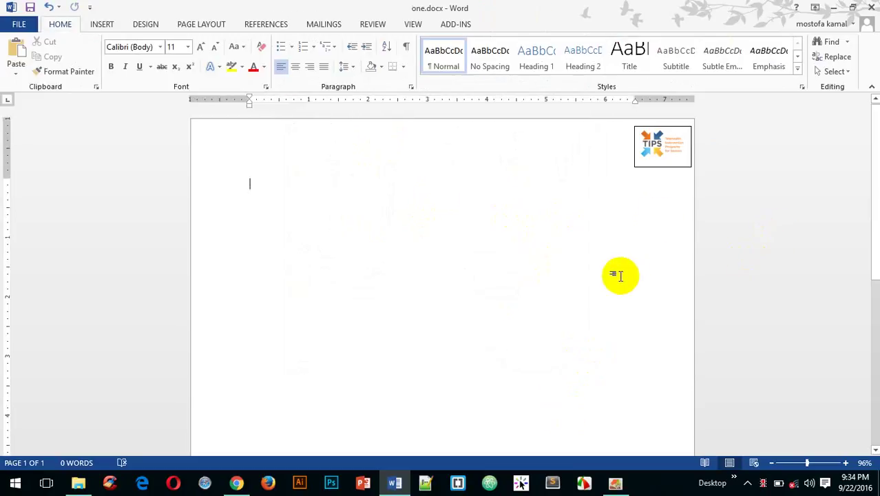
Examine the text direction and alignment options available for the logo text box.
left_click(667, 158)
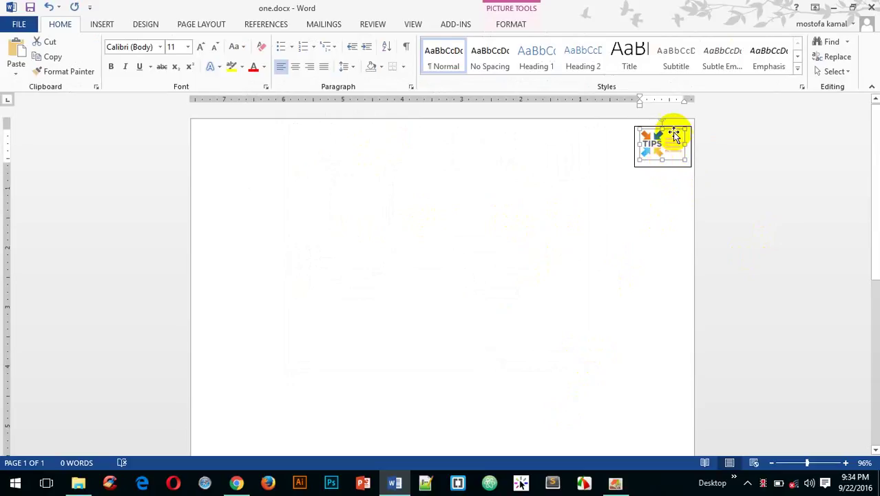
left_click(632, 166)
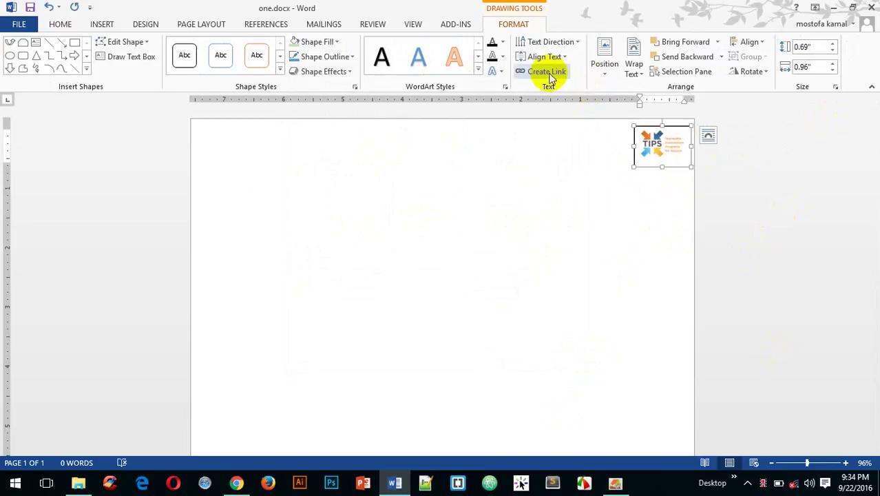
left_click(575, 45)
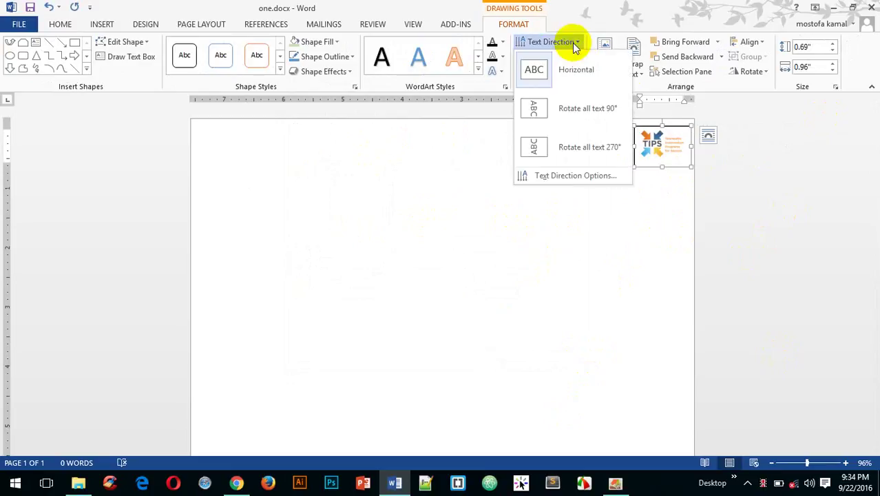
left_click(573, 43)
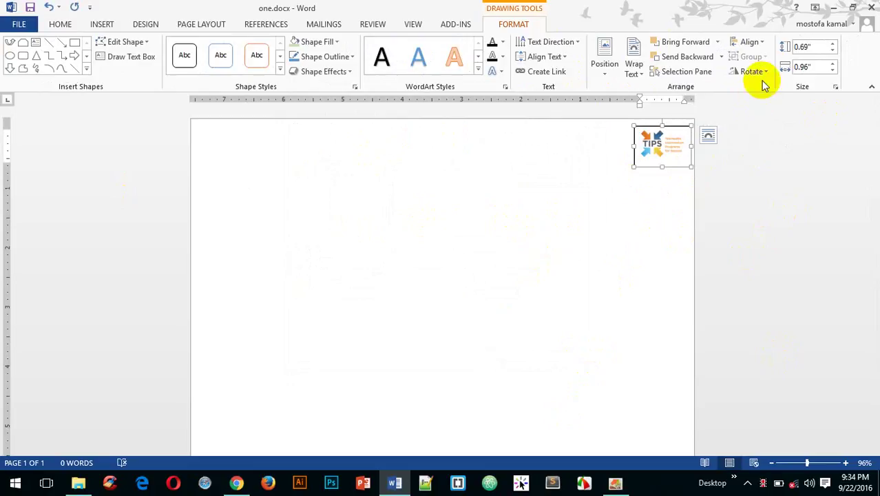
left_click(765, 43)
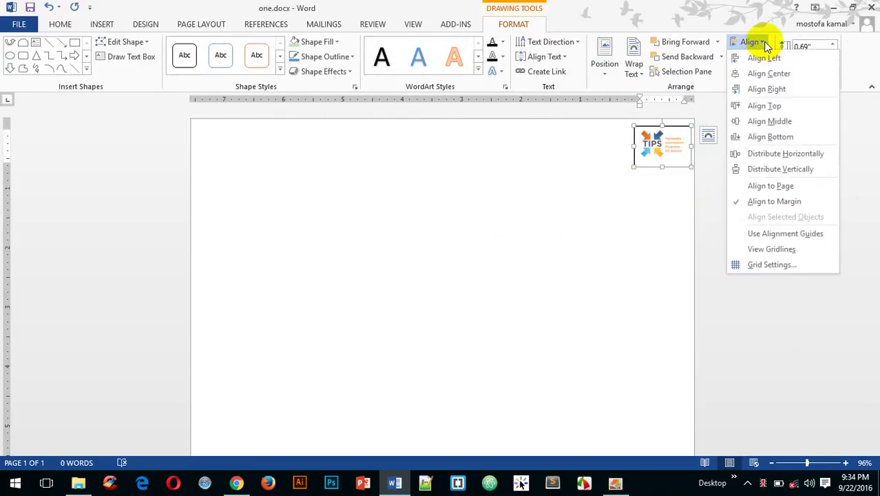
left_click(765, 44)
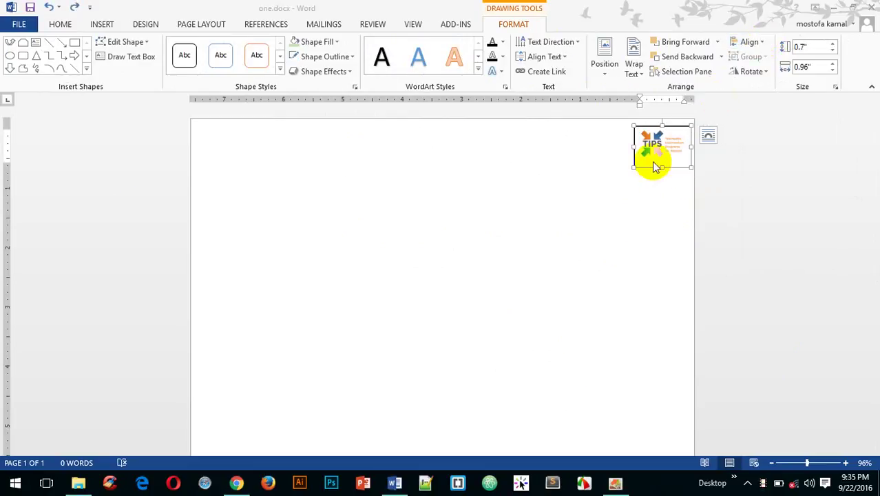
Remove the outline from the logo text box so only the picture shows.
left_click(654, 275)
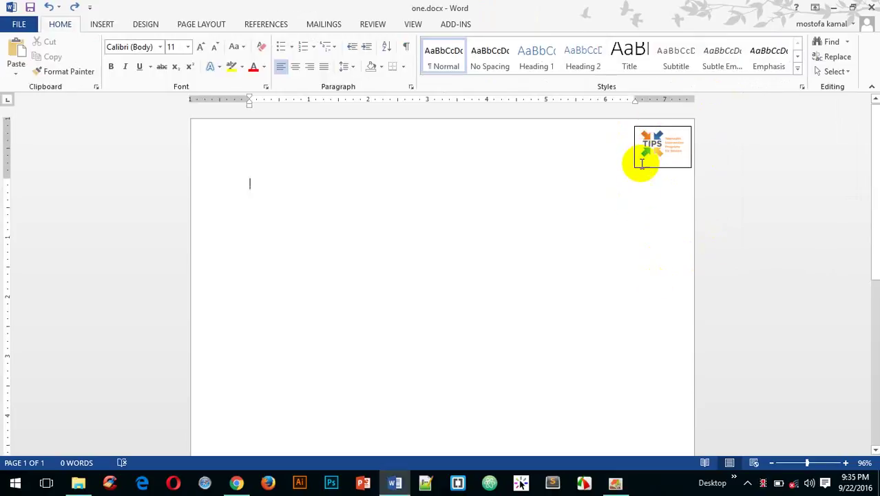
left_click(683, 165)
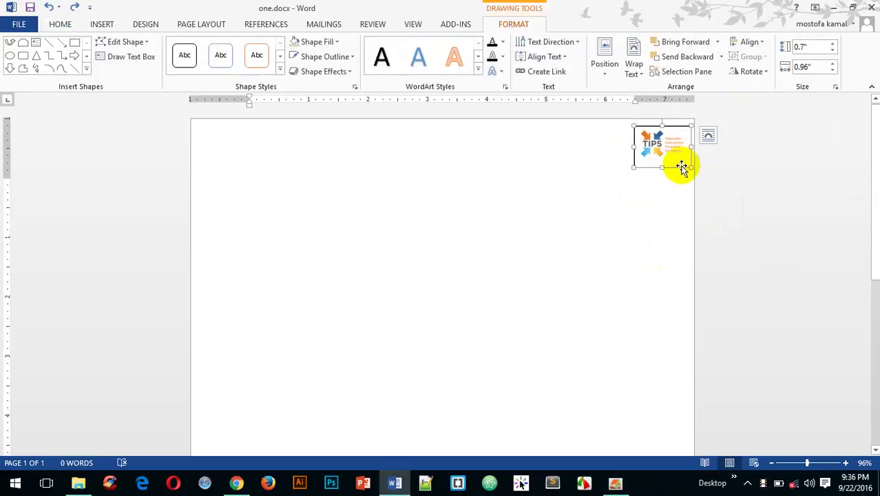
left_click(331, 61)
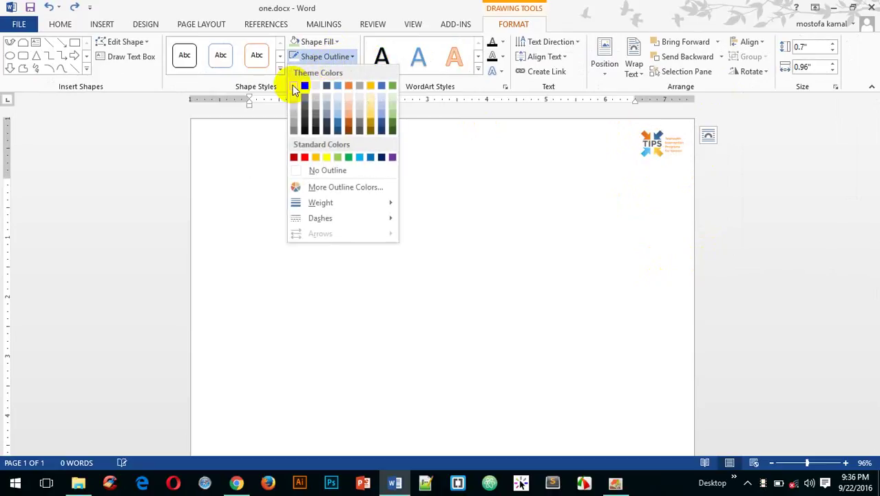
left_click(296, 175)
left_click(621, 296)
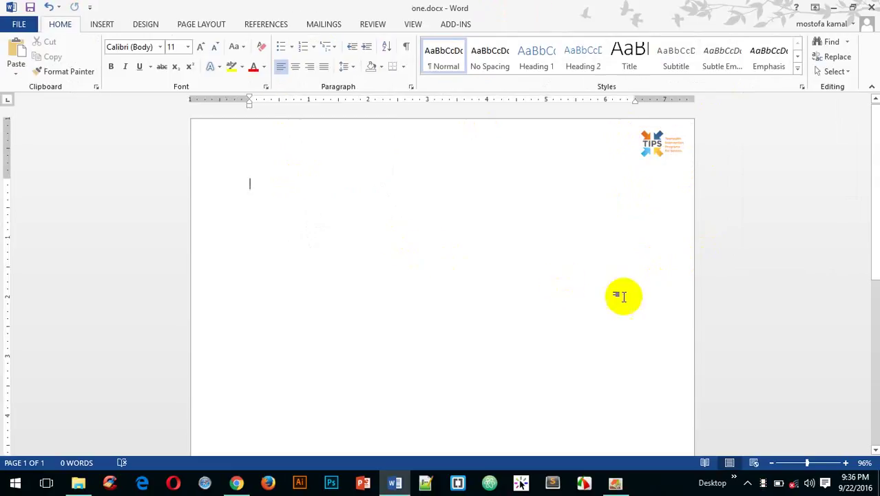
Move the page's right margin slightly outward to make the text area about 6.56" wide.
left_click(663, 150)
left_click(615, 256)
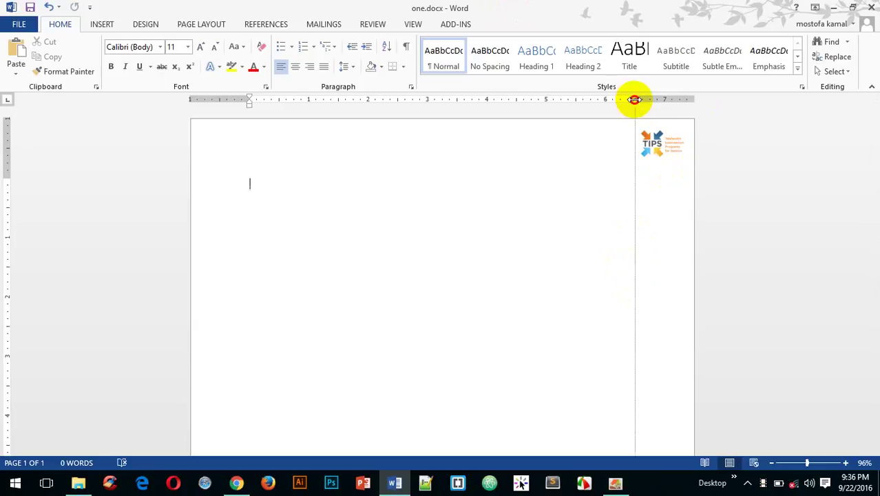
left_click_drag(633, 100, 639, 99)
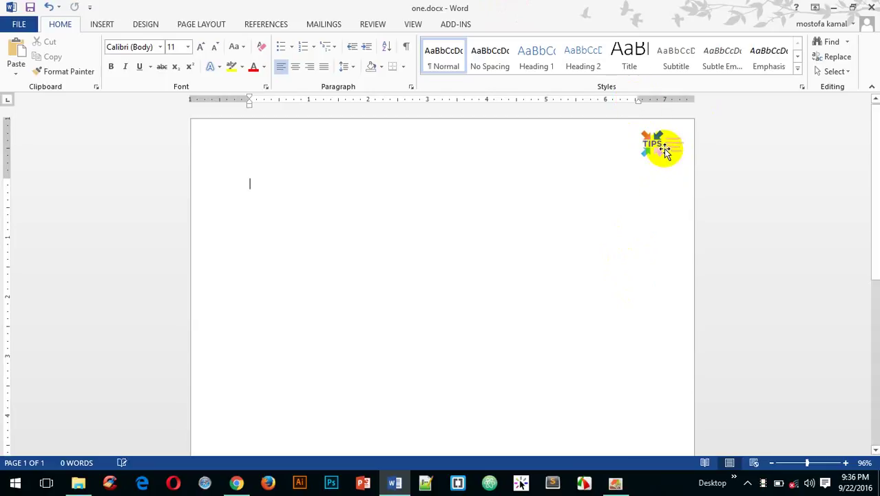
Move the TIPS logo picture into the page body and return it to the corner text box.
left_click_drag(664, 150, 496, 312)
left_click(659, 139)
left_click(487, 210)
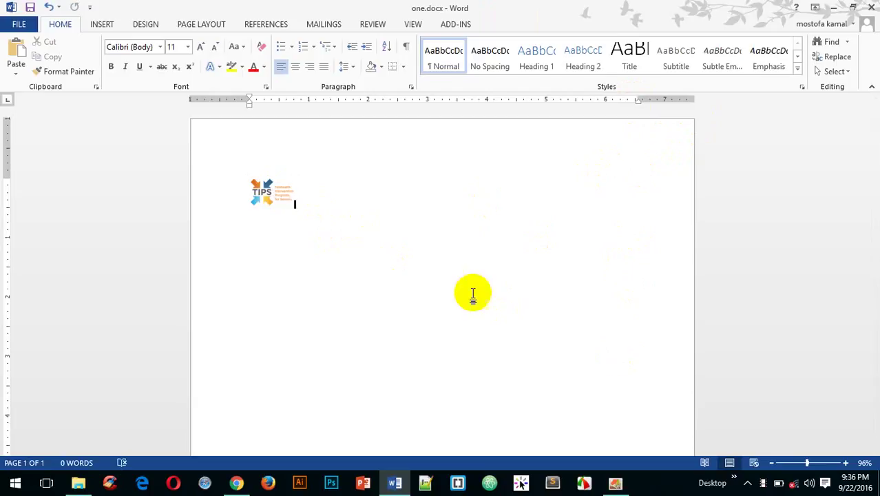
left_click_drag(275, 192, 669, 133)
left_click(644, 222)
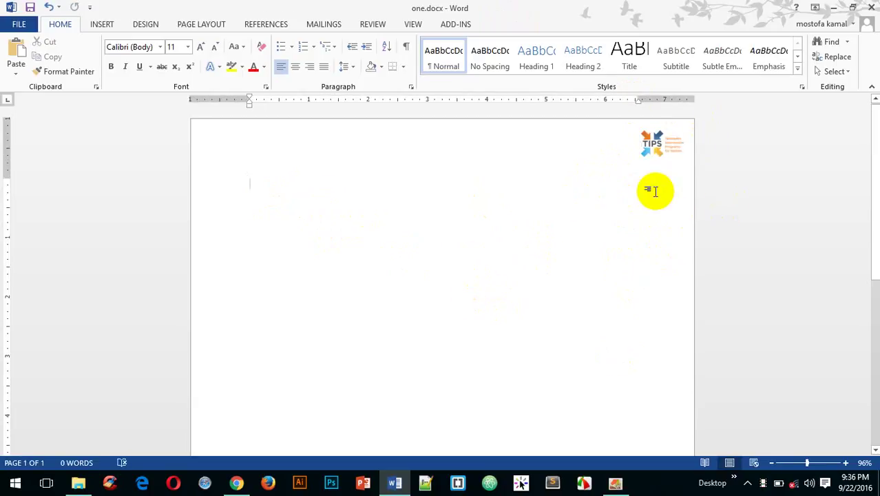
Add tab characters in the body until the insertion point sits on the second line below the logo.
key("Tab")
key("Tab")
key("Tab")
key("Tab")
key("Tab")
key("Tab")
key("Tab")
key("Tab")
key("Tab")
key("Tab")
key("Tab")
key("Tab")
key("Tab")
key("Tab")
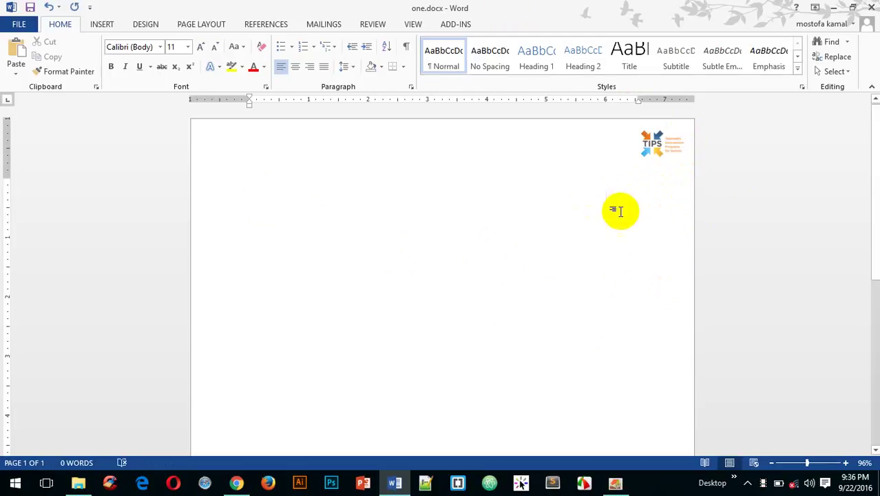
Insert the picture Bare Health logo.jpg from the Desktop's photoshop folder directly into the page body.
left_click(107, 24)
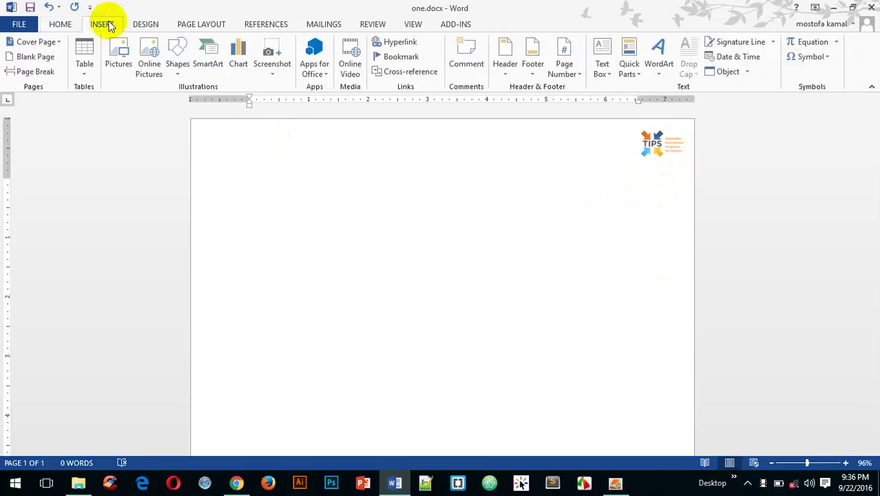
left_click(118, 55)
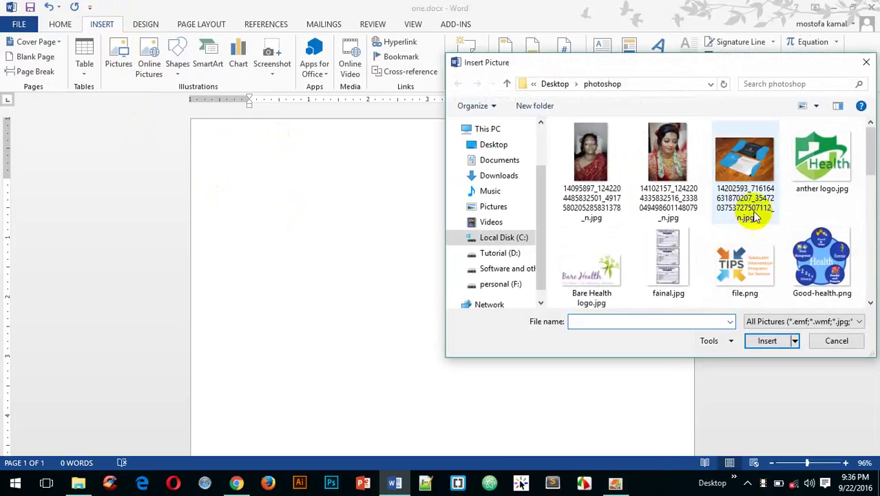
left_click(583, 276)
left_click(766, 340)
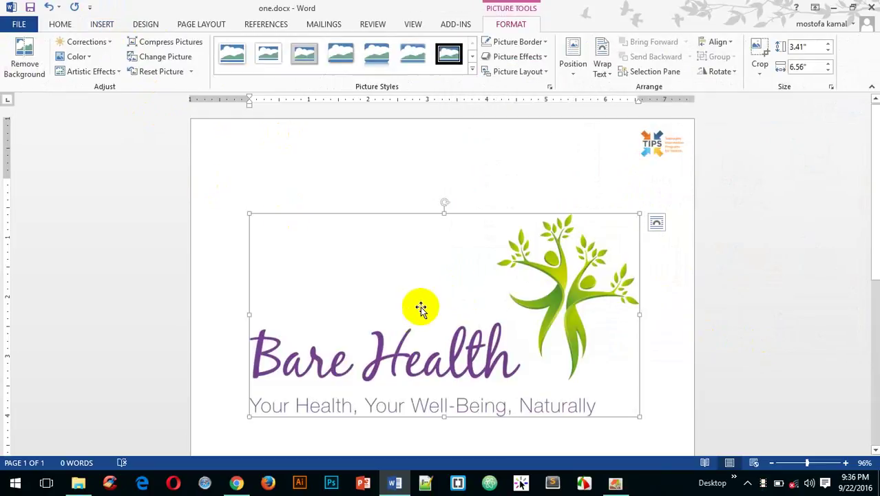
Set the Bare Health picture's text wrapping to Behind Text and move it against the page's right edge.
left_click_drag(347, 358, 553, 297)
left_click(656, 221)
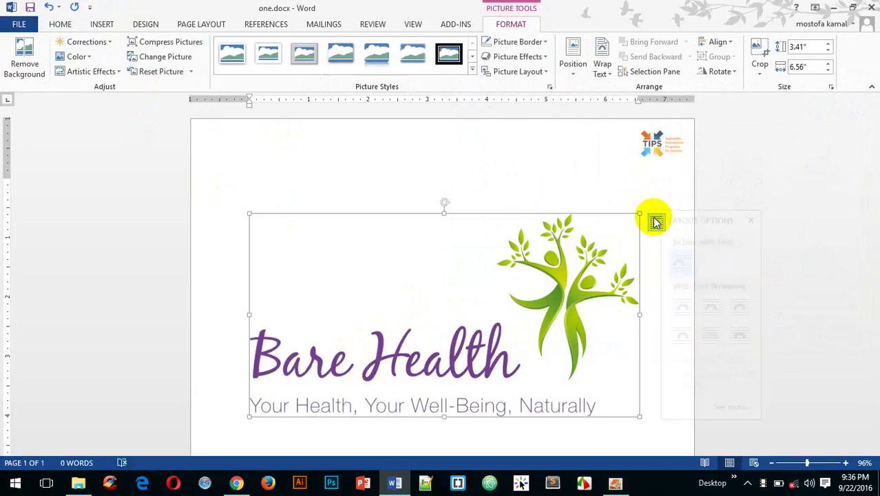
left_click(723, 334)
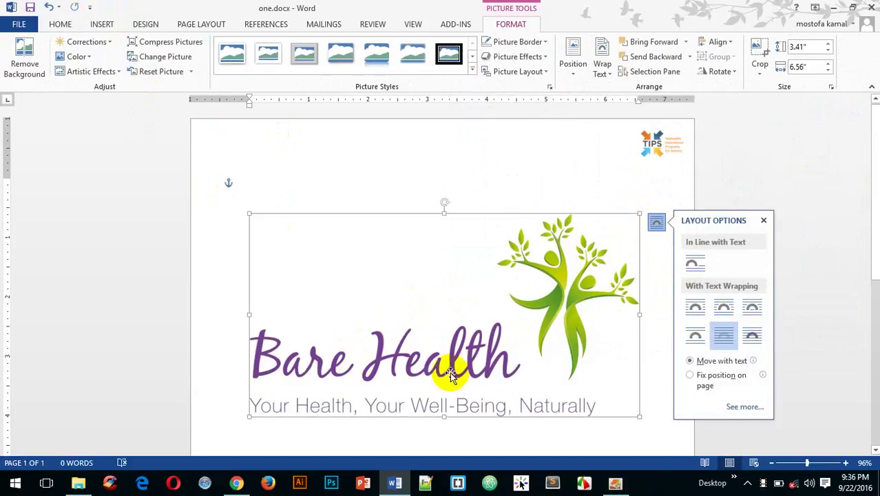
left_click_drag(449, 372, 499, 365)
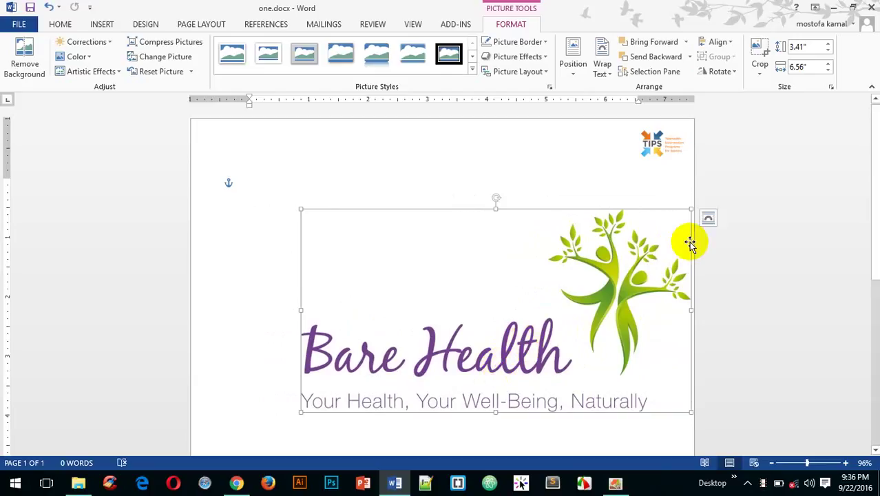
Review the Bare Health picture's layout options and shrink it to about 1.89" high by 2.94" wide.
left_click(709, 219)
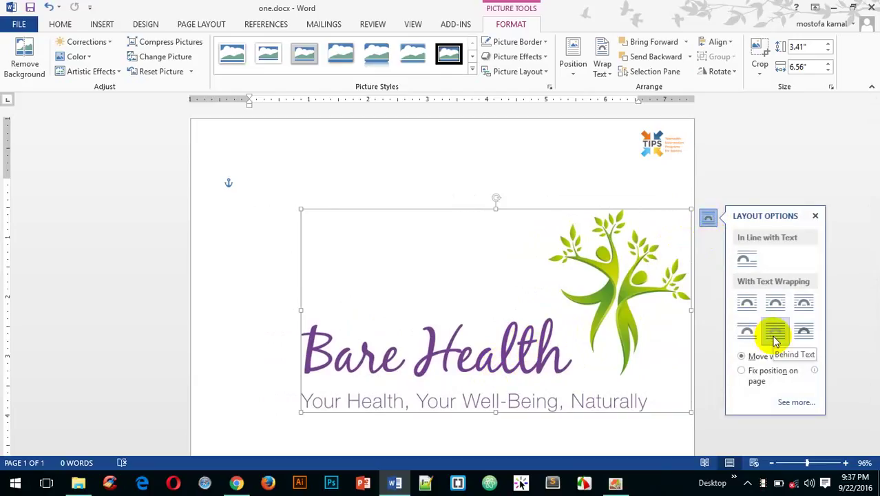
left_click(670, 145)
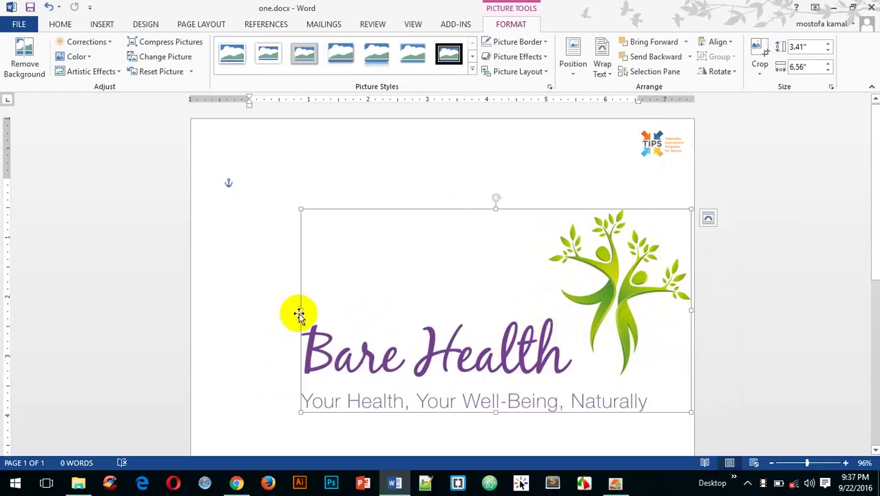
left_click_drag(301, 309, 515, 287)
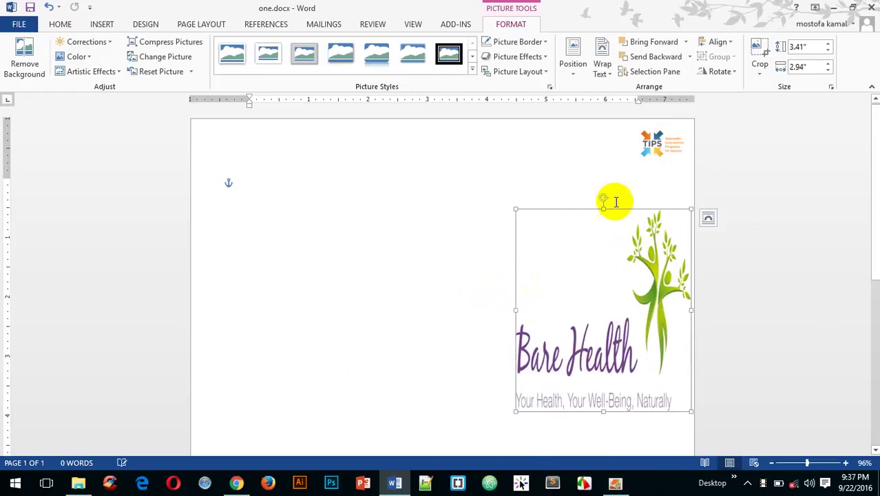
left_click_drag(602, 209, 608, 300)
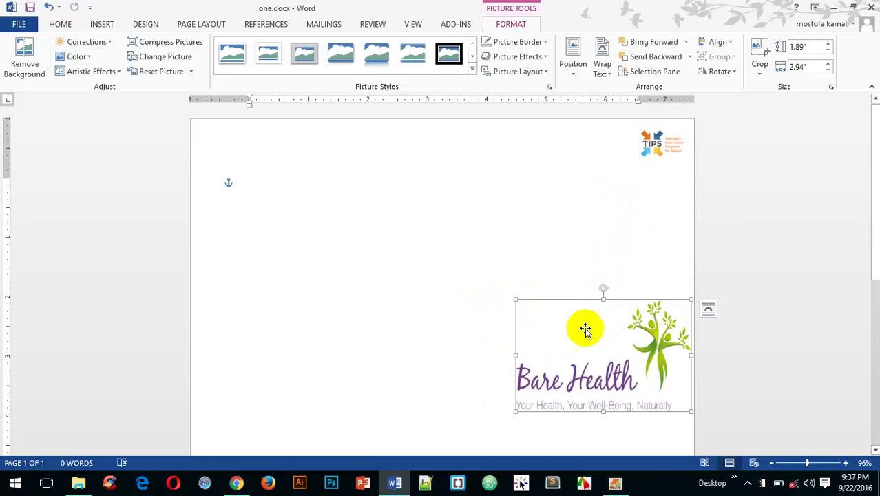
Delete the large Bare Health picture from the page body.
left_click(664, 142)
left_click(601, 395)
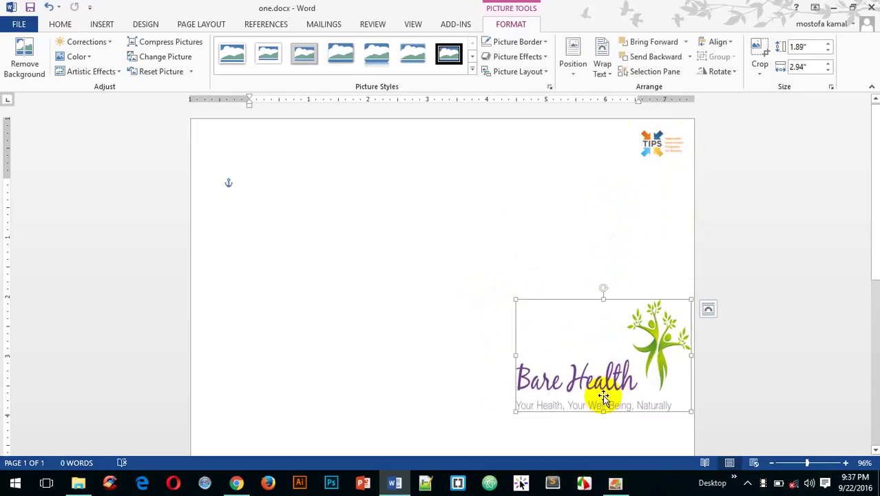
key("Delete")
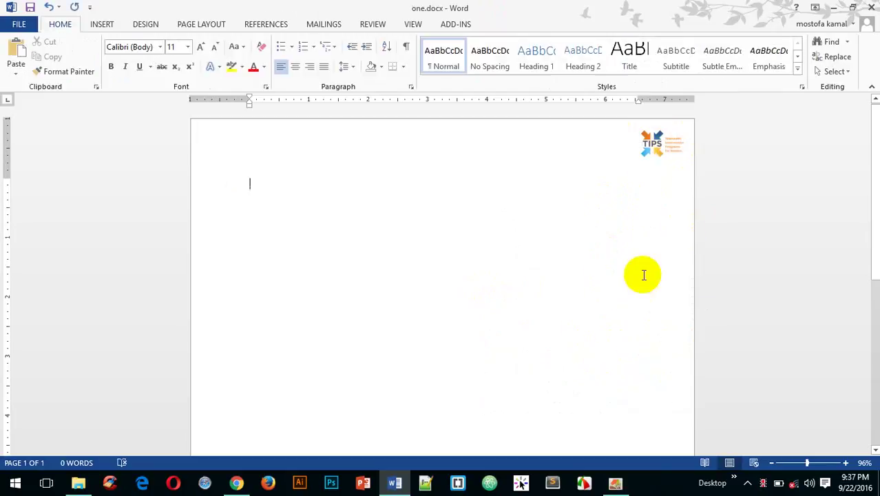
Replace the TIPS logo in the text box with Bare Health logo.jpg using Change Picture in offline mode.
double_click(662, 161)
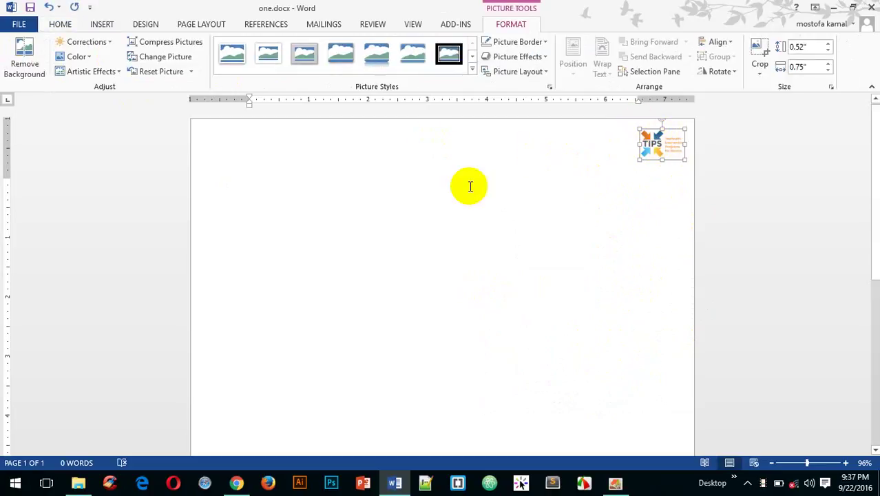
left_click(172, 61)
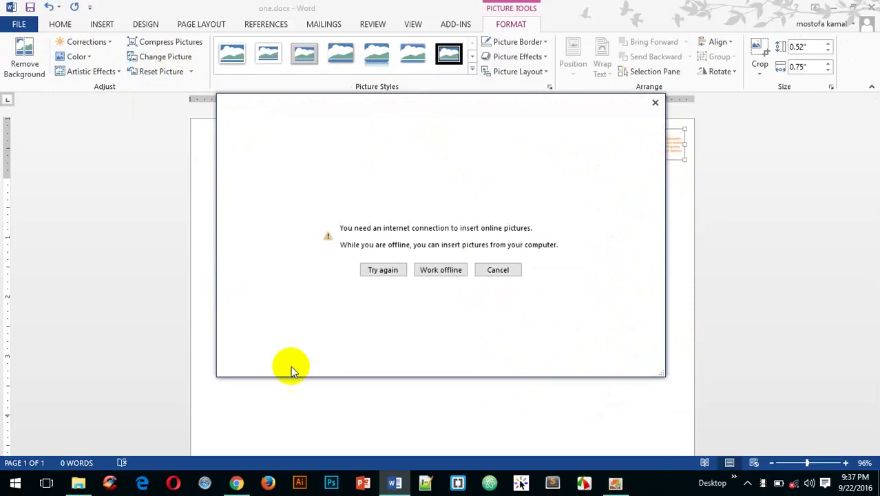
left_click(435, 271)
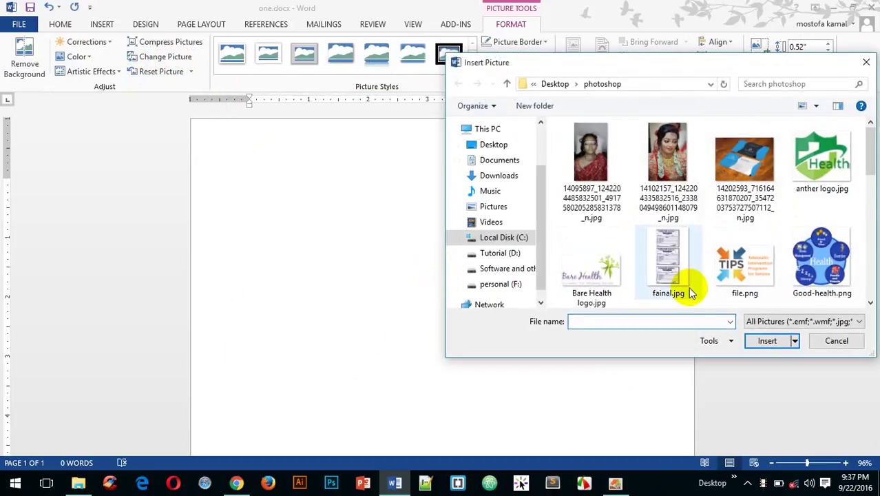
left_click(610, 275)
left_click(764, 342)
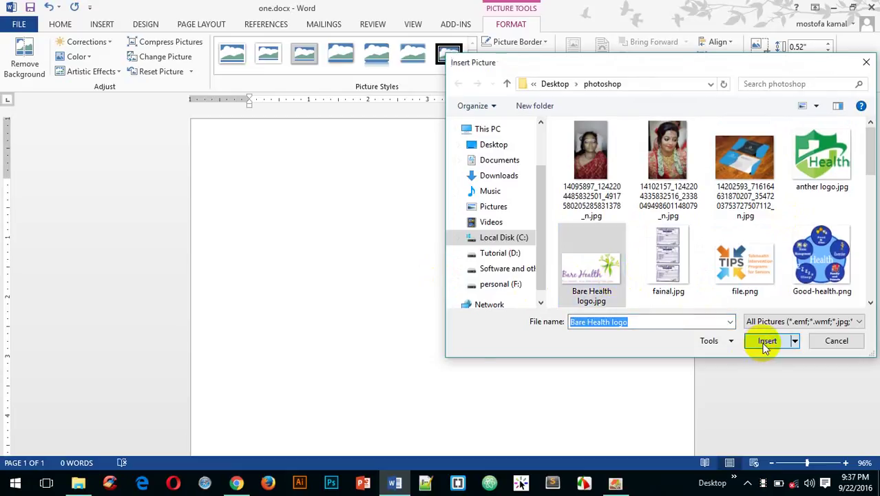
left_click(610, 266)
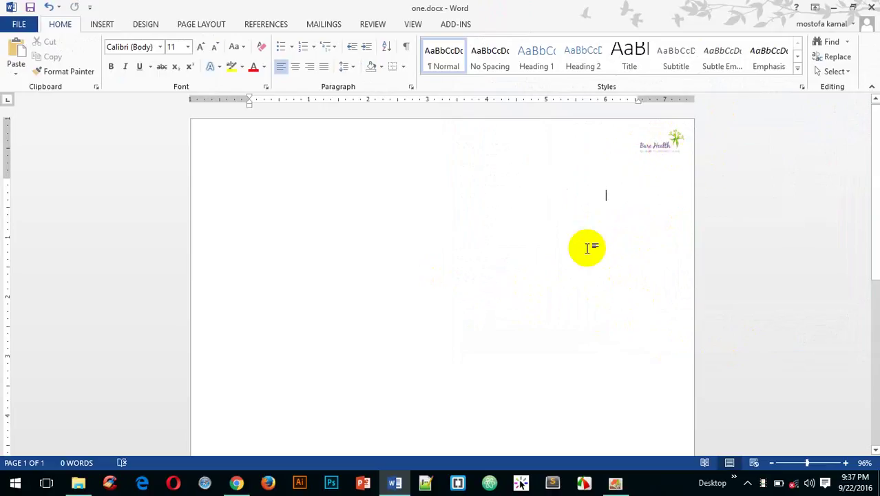
left_click(664, 143)
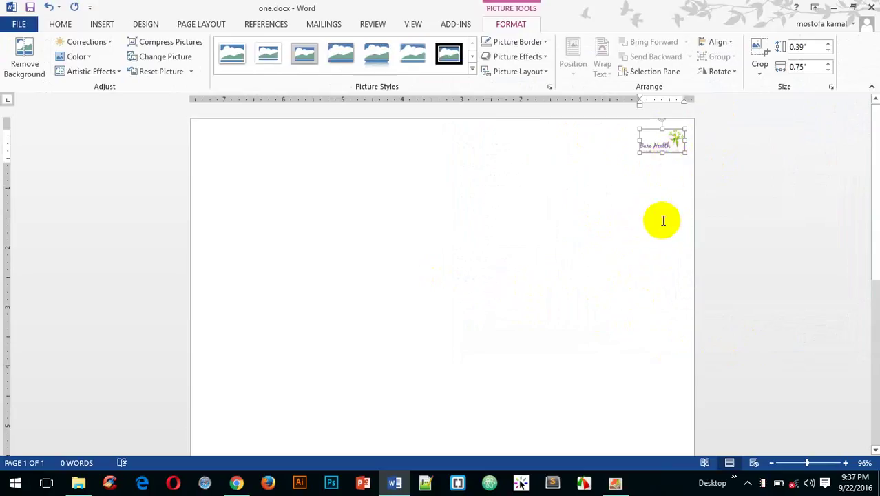
left_click(614, 240)
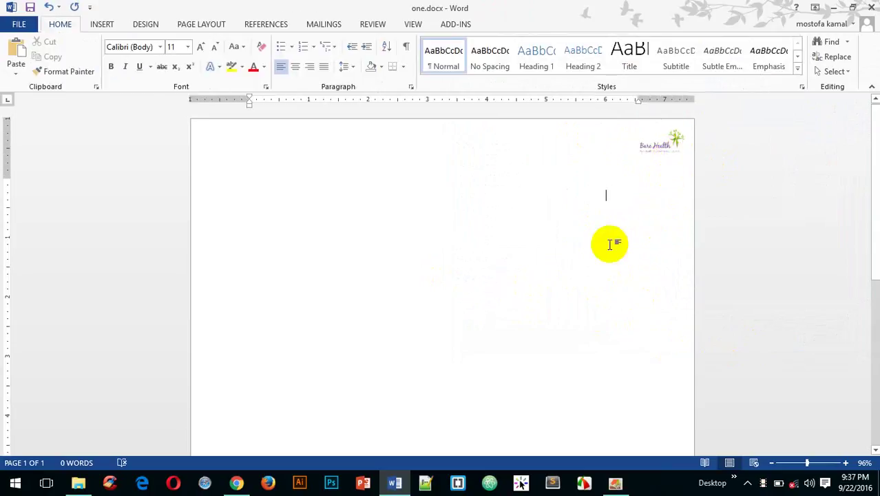
left_click(660, 143)
left_click(656, 265)
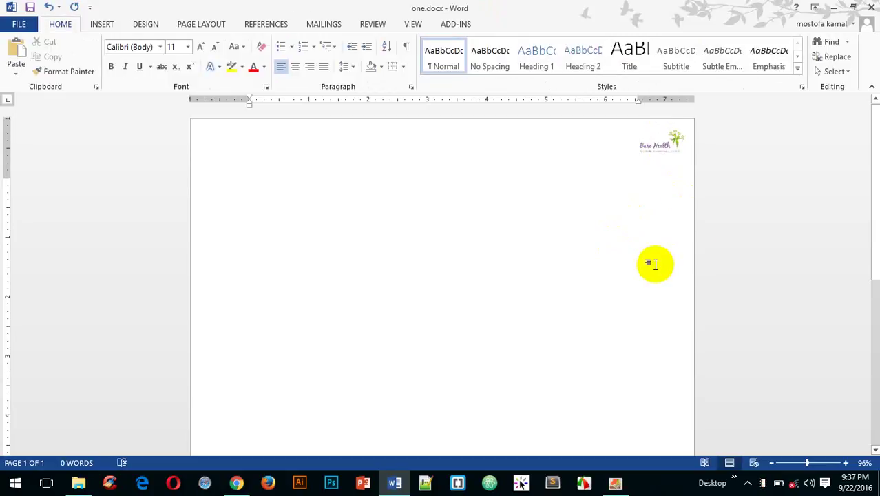
left_click(659, 159)
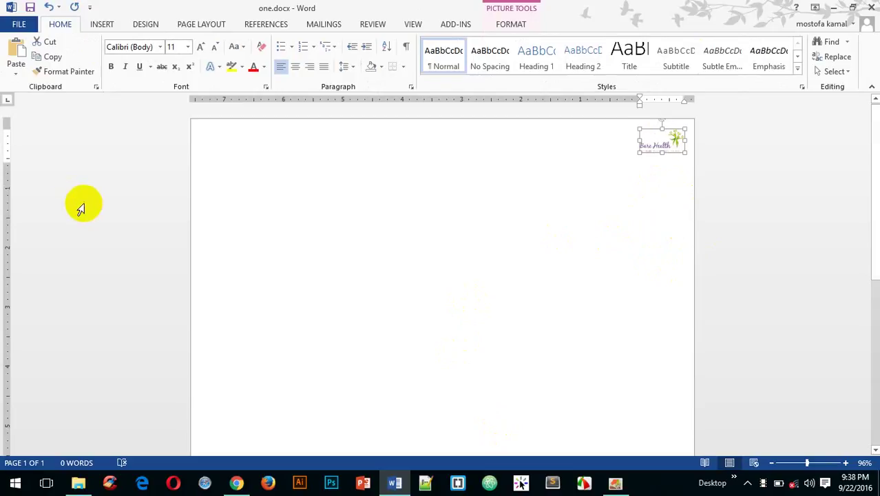
left_click(104, 24)
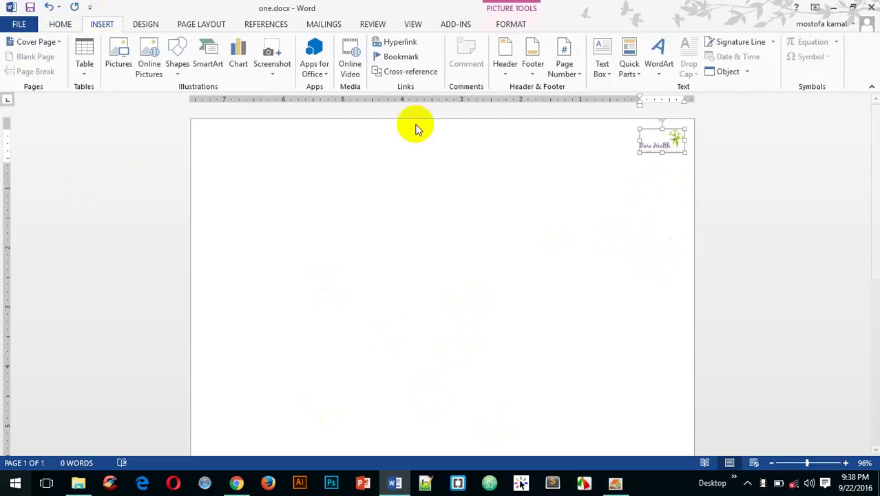